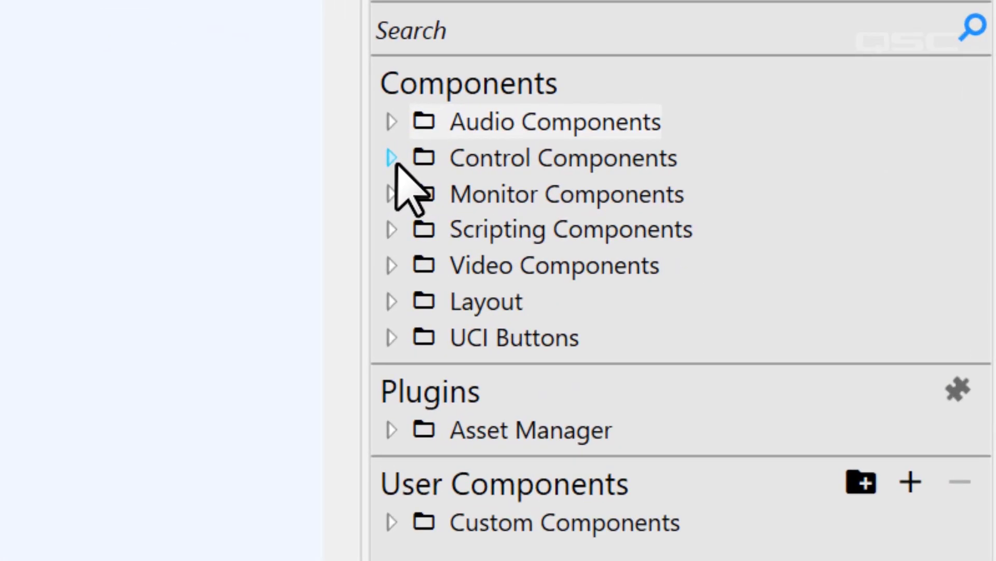
Preview the Control, Monitor, Scripting, Video and Layout component categories in the Components tree
left_click(391, 159)
left_click(392, 194)
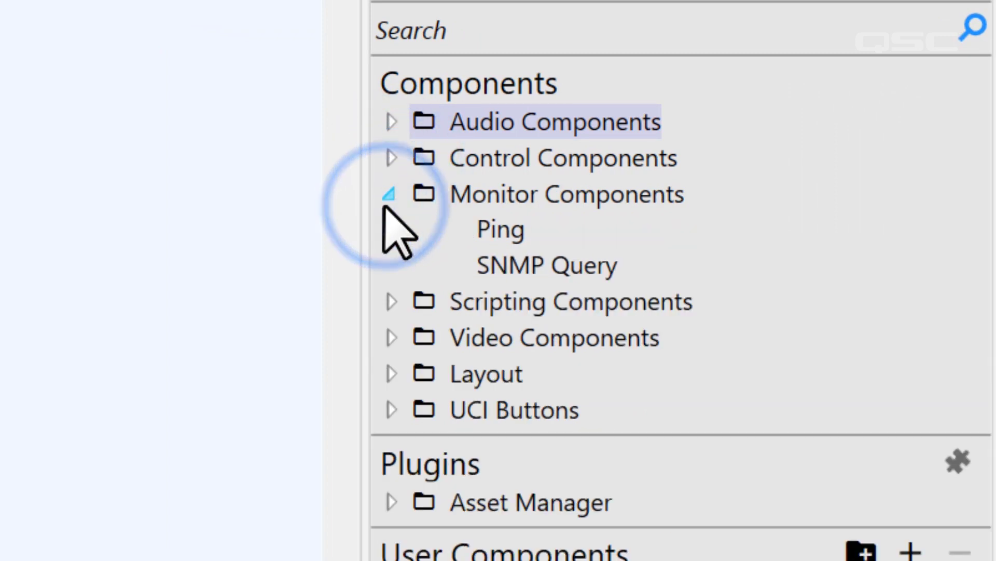
left_click(391, 229)
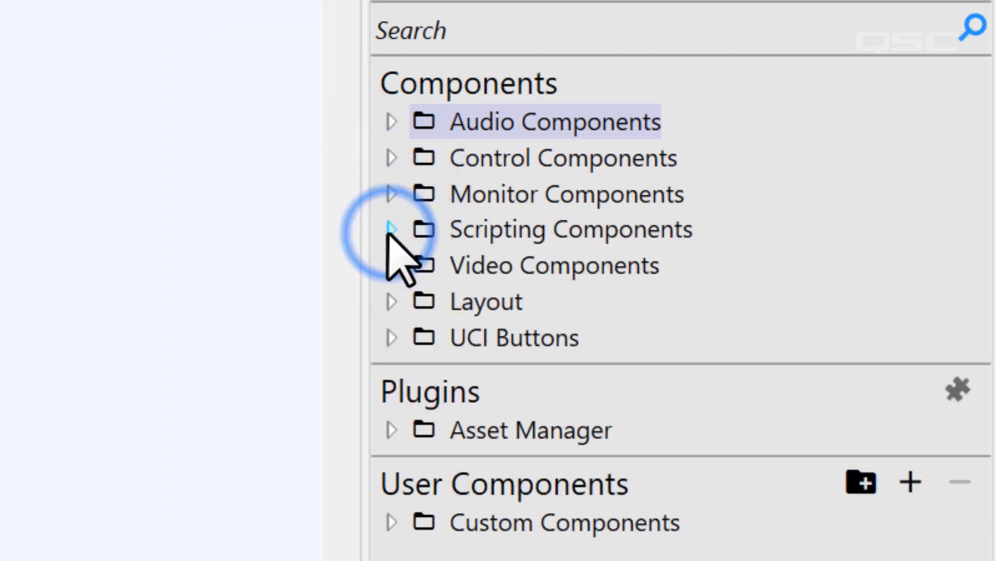
left_click(392, 266)
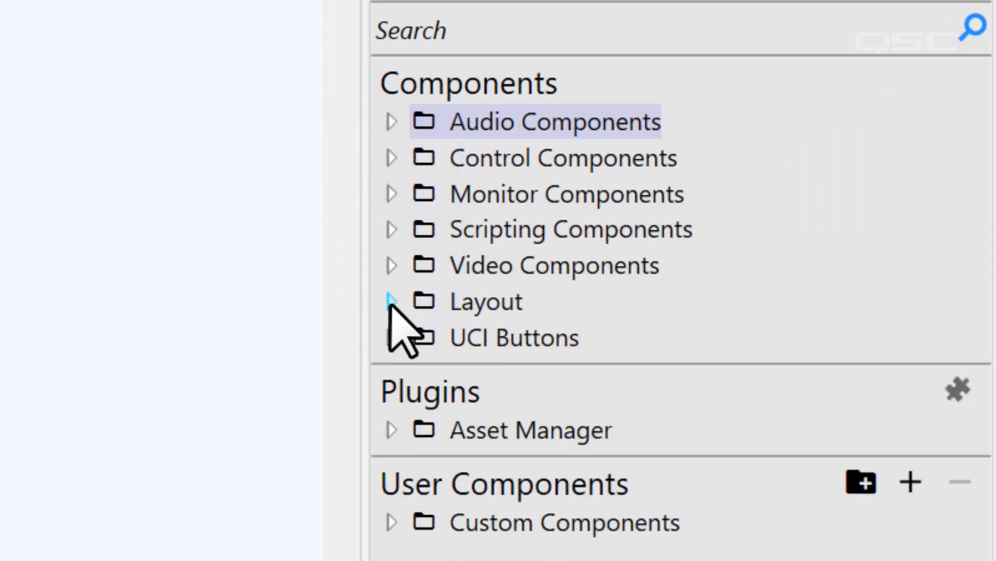
left_click(391, 301)
Expand and collapse UCI Buttons, then bring up the Help menu
left_click(392, 337)
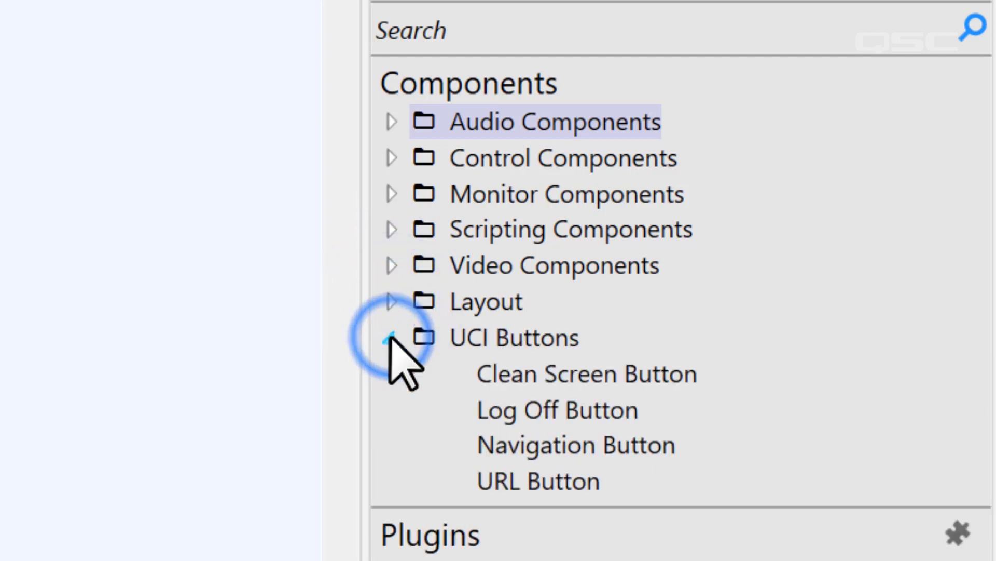
left_click(392, 339)
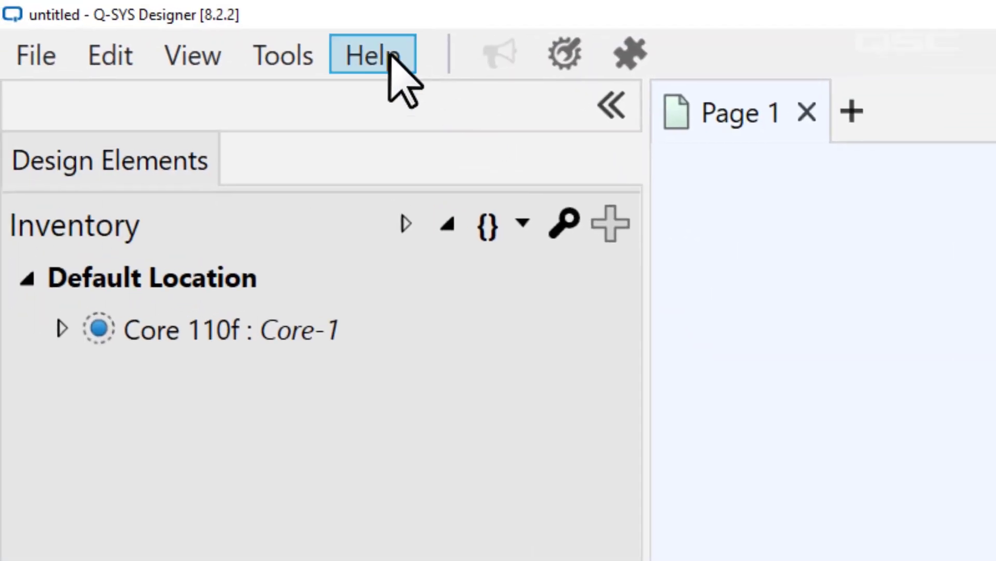
left_click(391, 56)
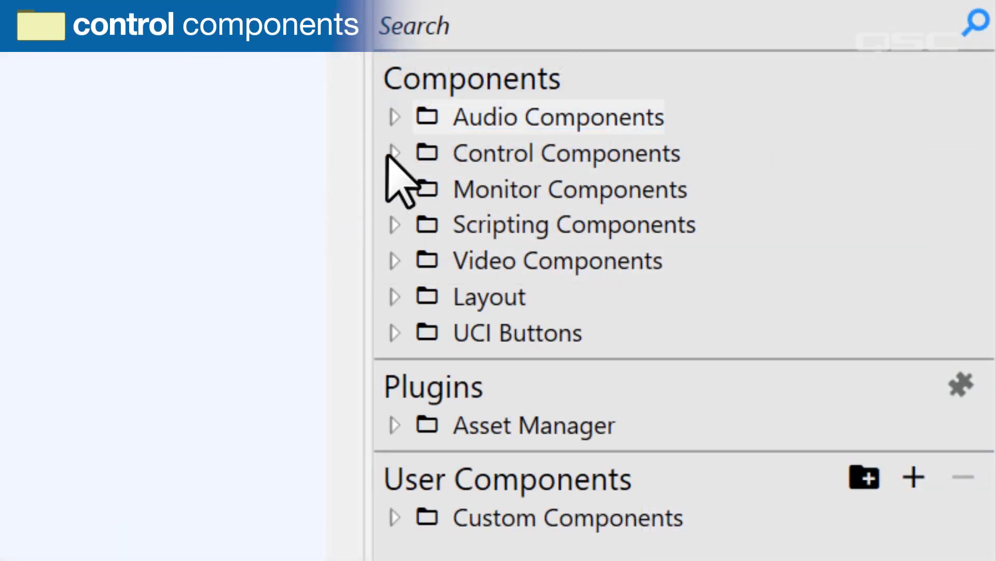
Add Gain, Invert and Mute pins to Gain, wire Mute to MatrixMixer Output 1 Mute, ramp to B
left_click(395, 153)
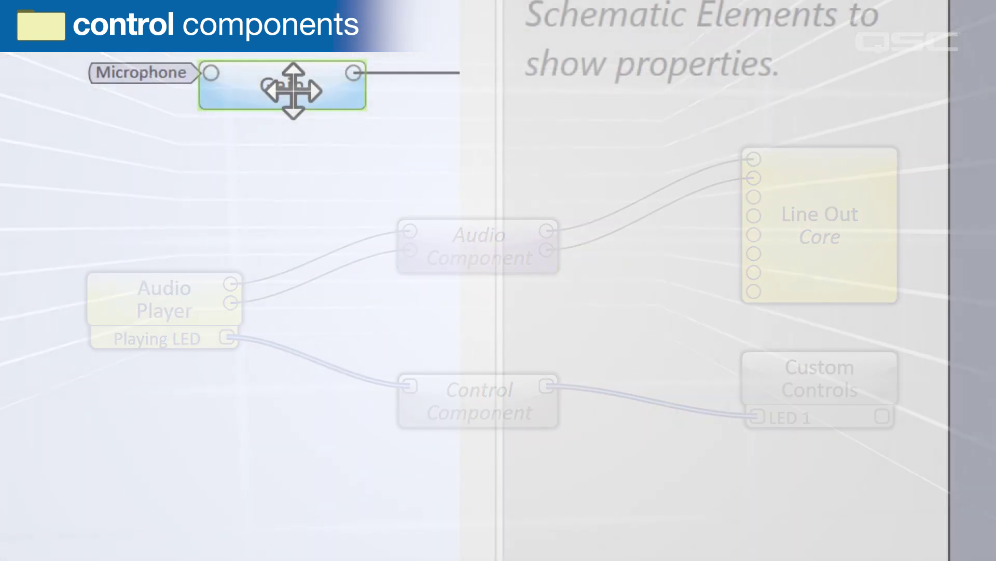
double_click(293, 90)
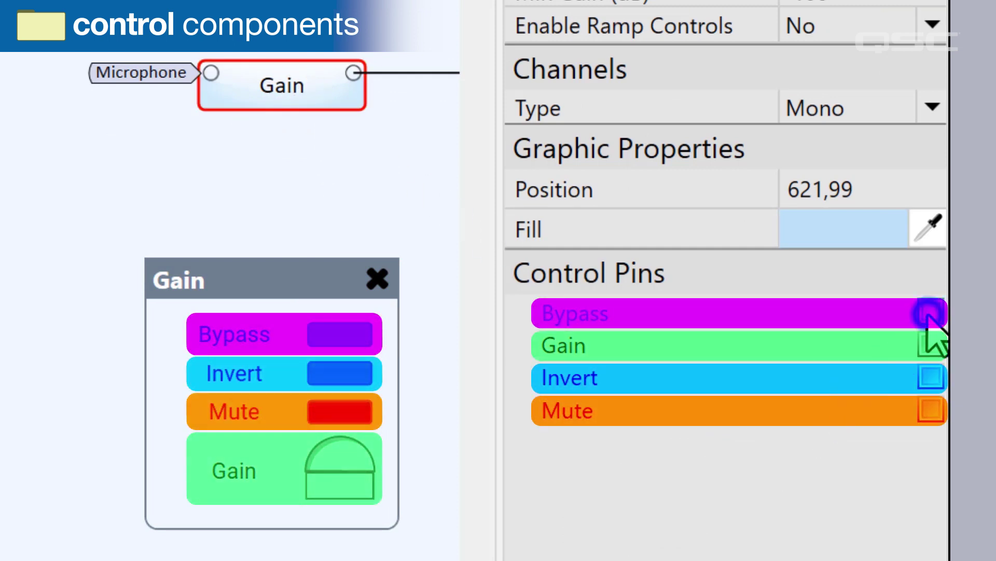
left_click(931, 345)
left_click(931, 378)
left_click(931, 410)
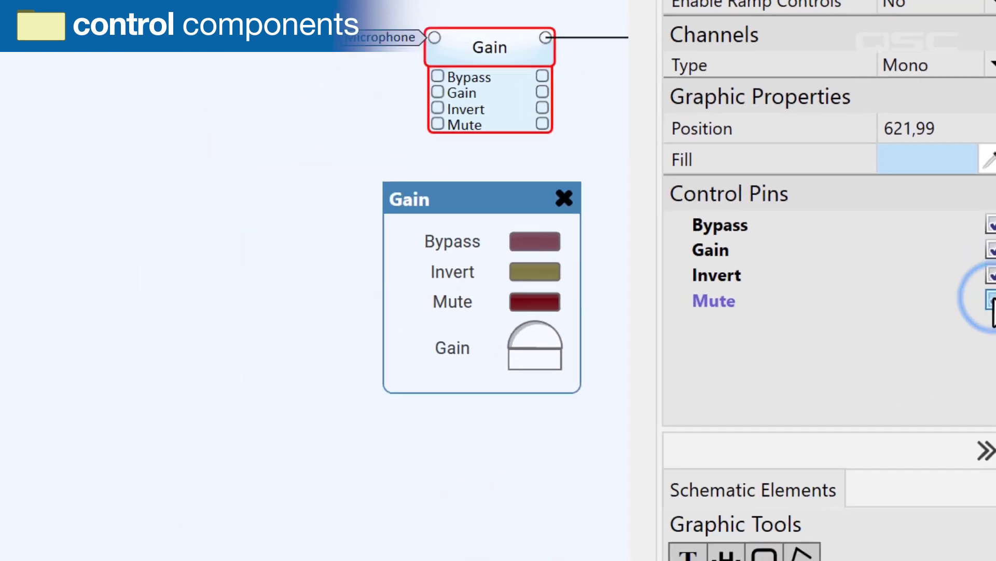
left_click_drag(355, 552, 467, 551)
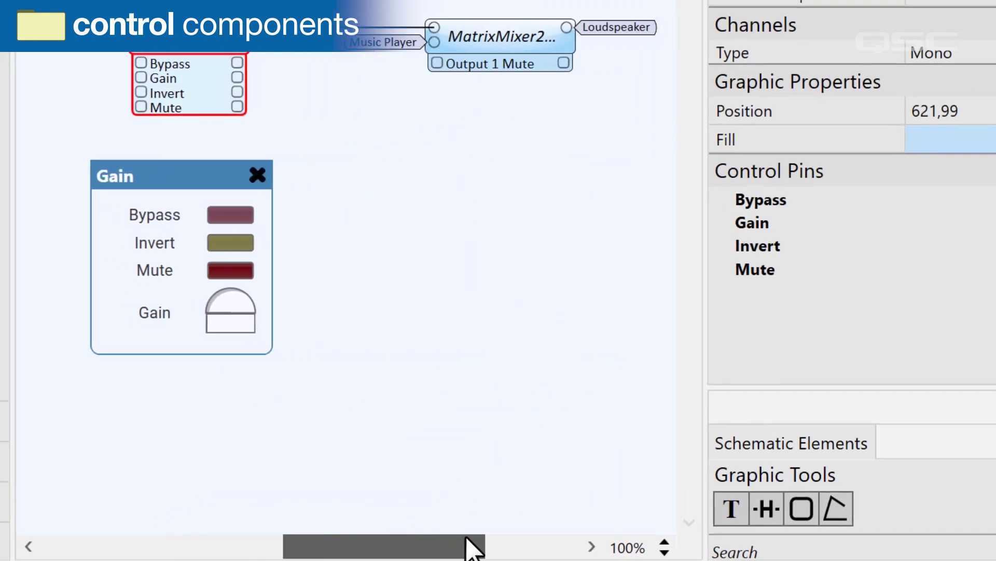
left_click_drag(238, 107, 436, 63)
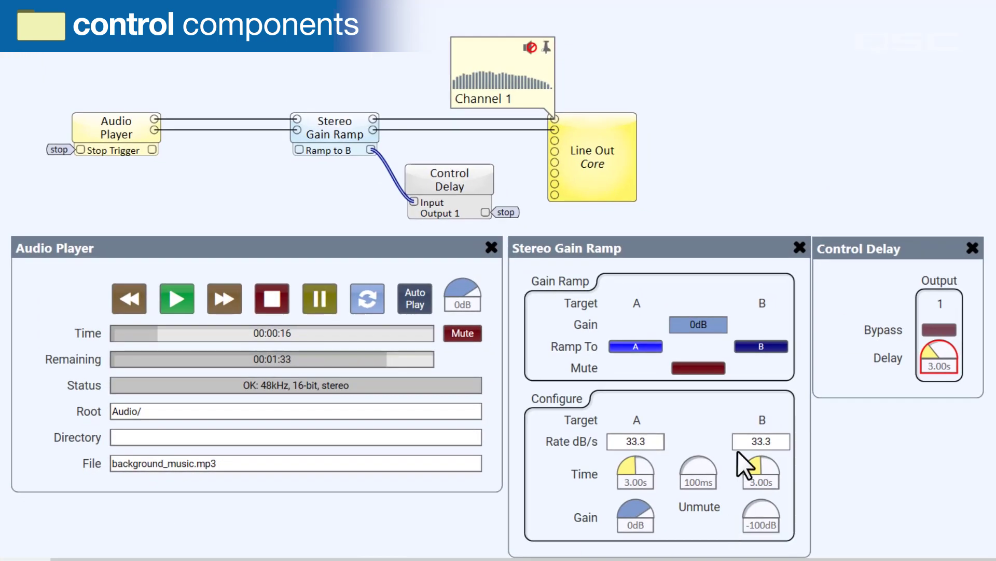
left_click(780, 343)
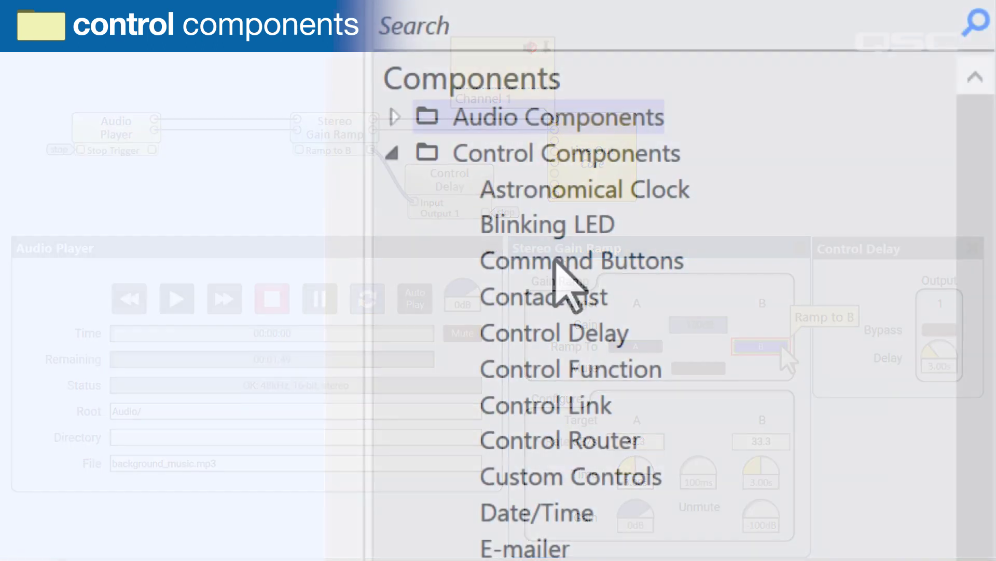
scroll(568, 397, "down", 3)
scroll(569, 412, "down", 5)
scroll(589, 398, "down", 4)
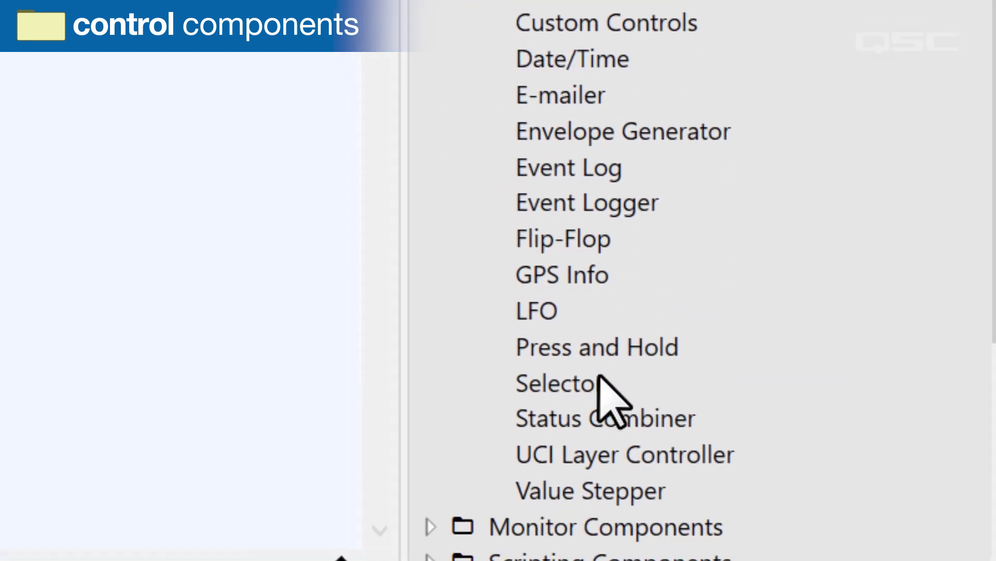
scroll(605, 408, "down", 1)
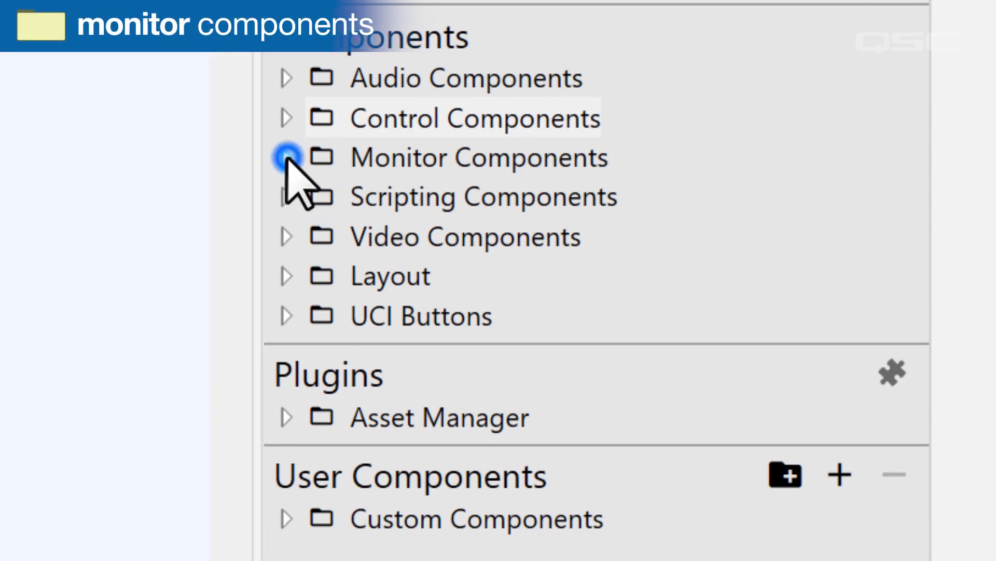
Drop a Ping component from Monitor Components onto the schematic canvas
left_click(287, 158)
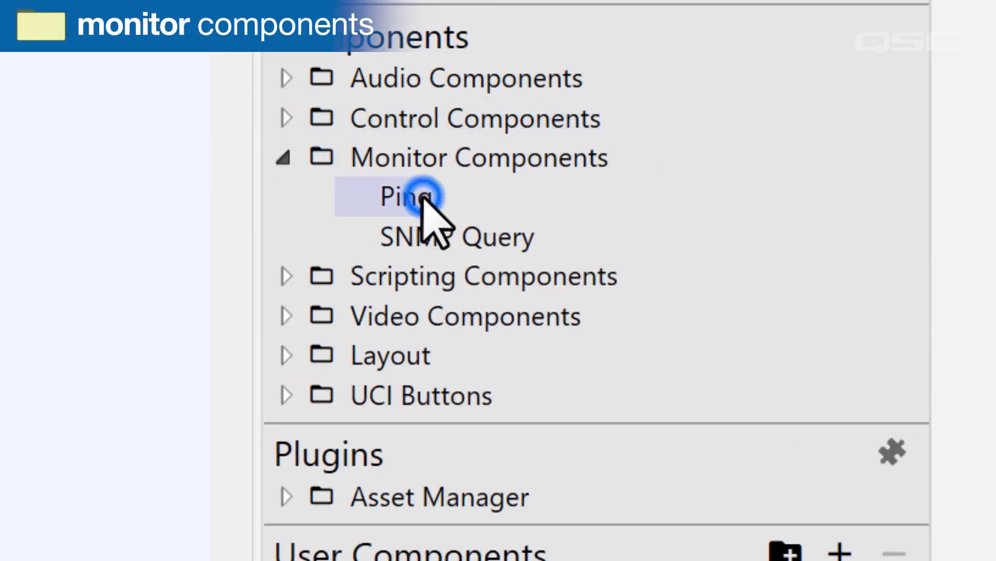
left_click_drag(424, 199, 133, 156)
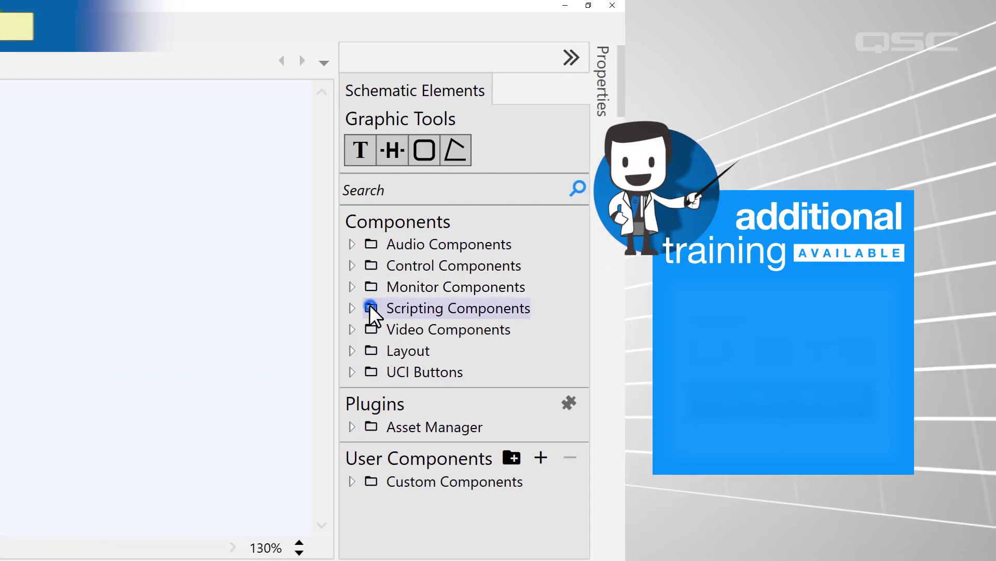
Place a Block Controller and a Control Script from Scripting Components on the canvas
left_click(350, 308)
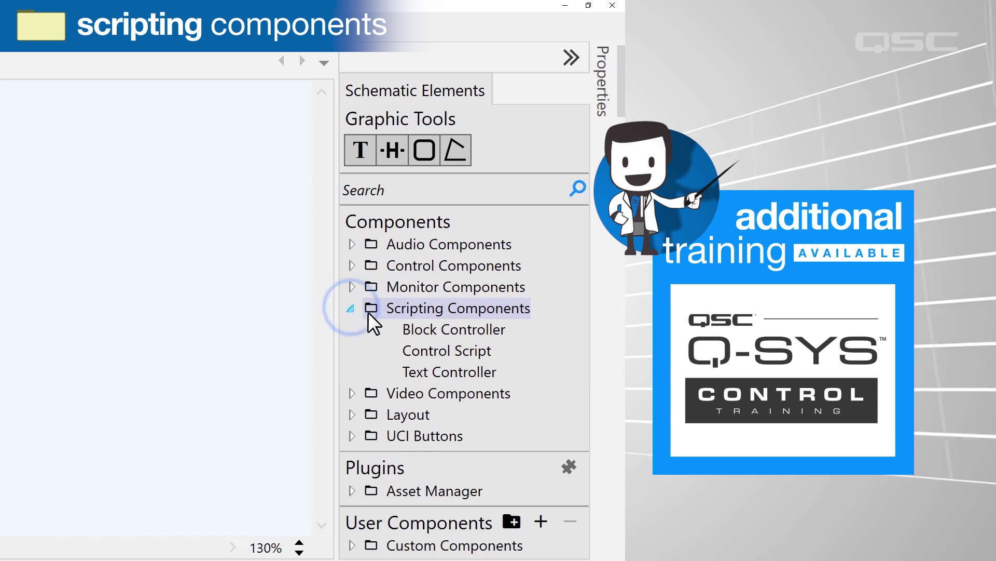
left_click_drag(457, 329, 144, 150)
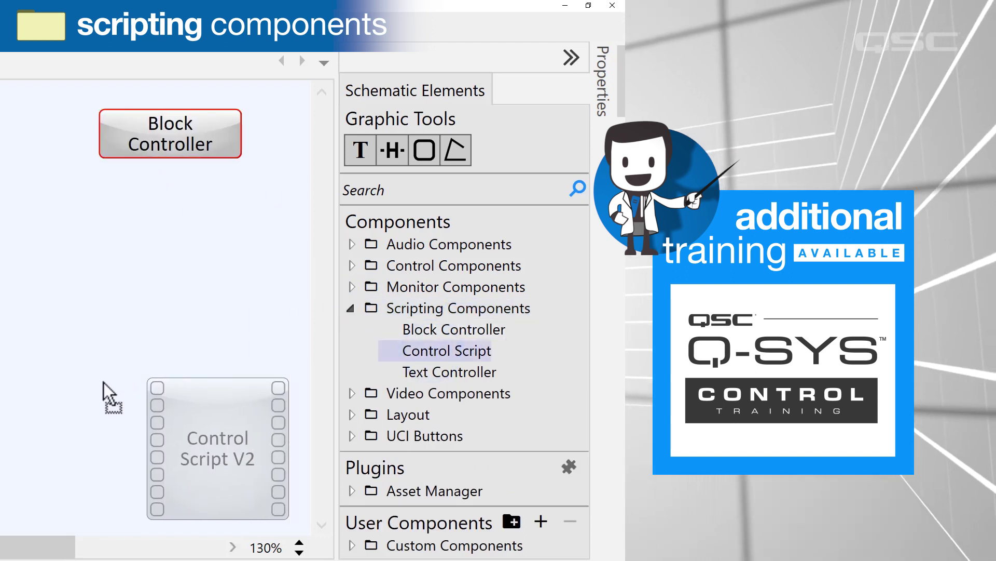
left_click_drag(103, 392, 86, 389)
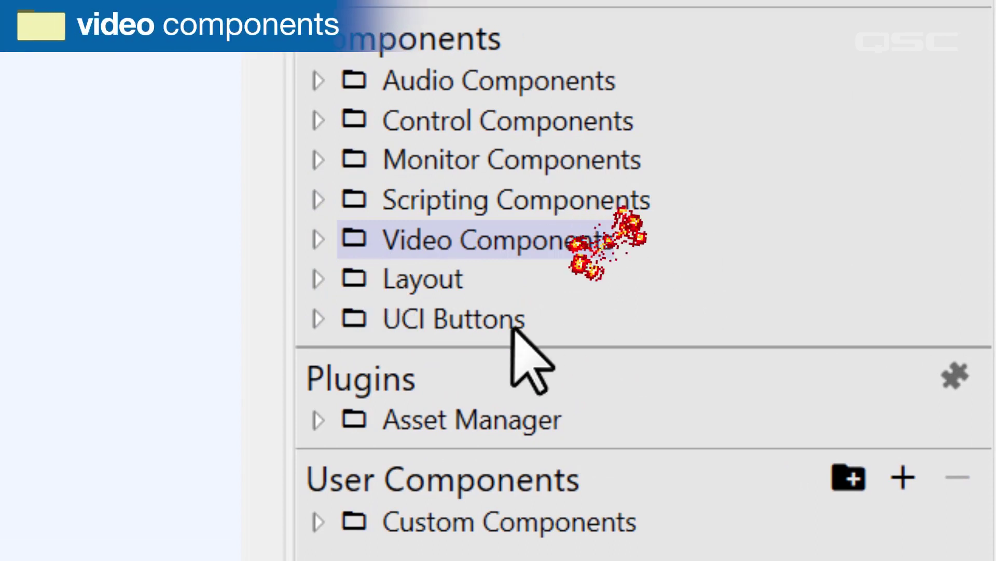
Add a Camera Router, wire Camera-1 and Camera-2 into it, and its output to USB Video Bridge
left_click(318, 239)
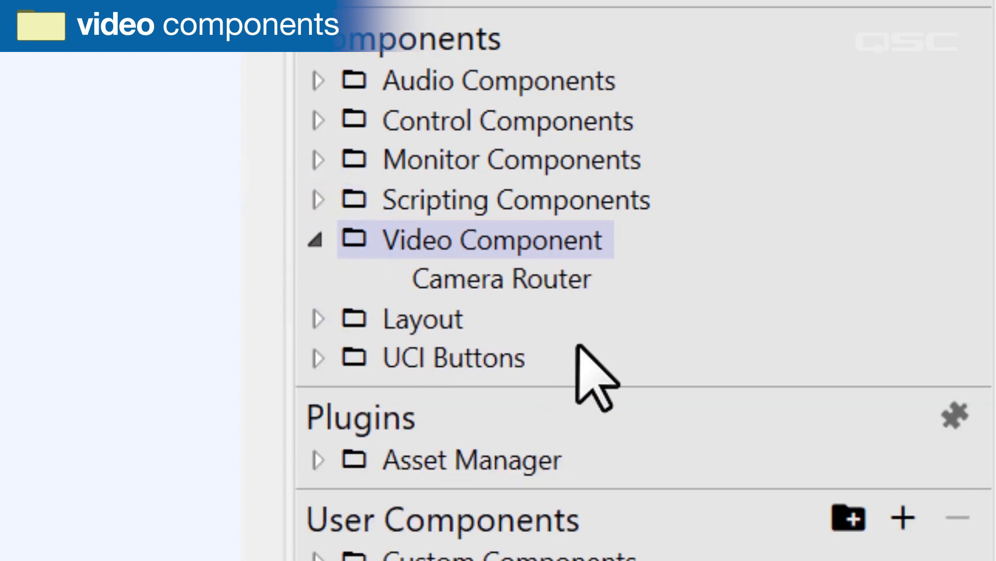
left_click_drag(560, 281, 359, 277)
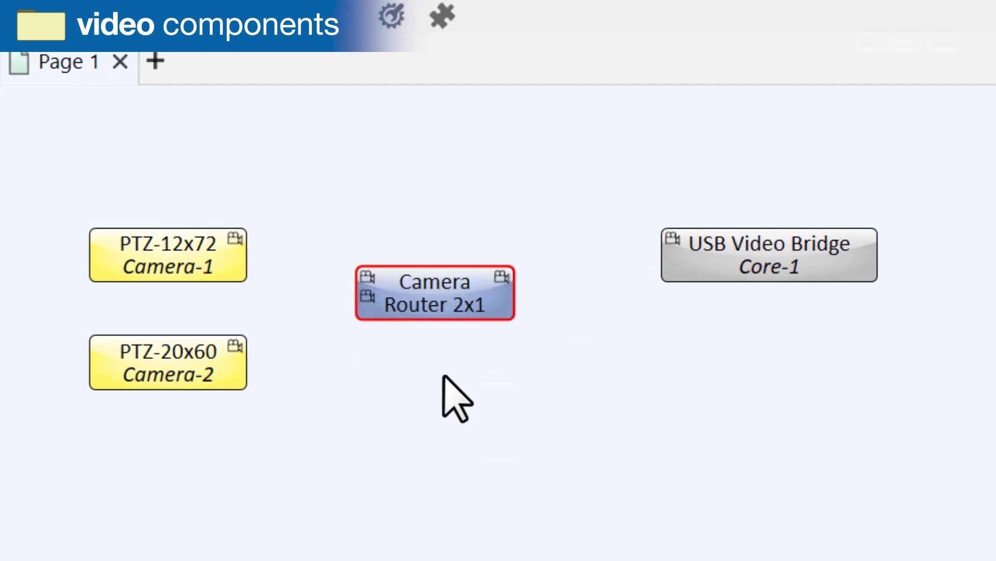
left_click_drag(236, 238, 350, 279)
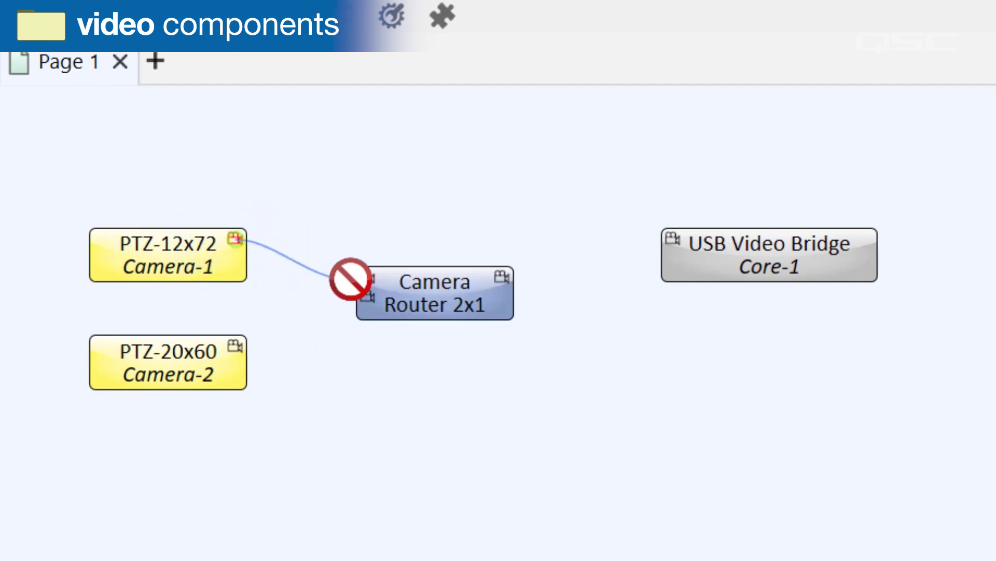
left_click_drag(235, 346, 364, 299)
left_click_drag(502, 277, 588, 245)
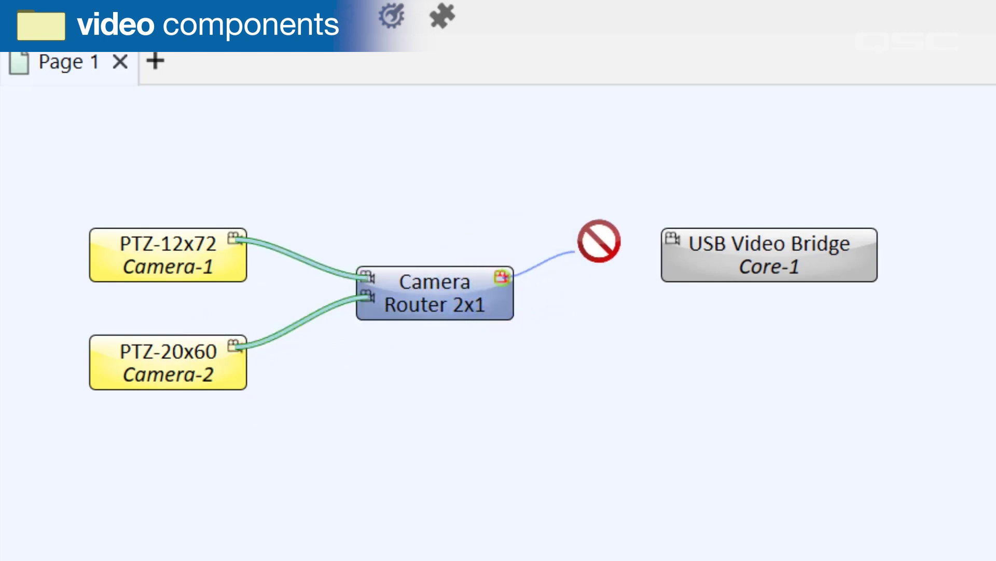
left_click_drag(662, 231, 672, 239)
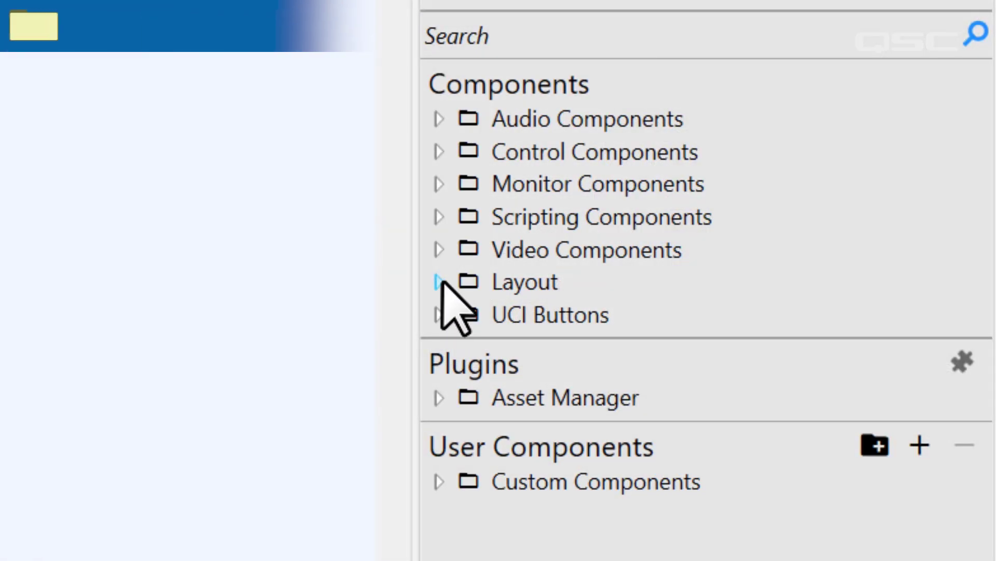
Place a Container from Layout, view its contents, and wire its output to Line Out channel 1
left_click(439, 282)
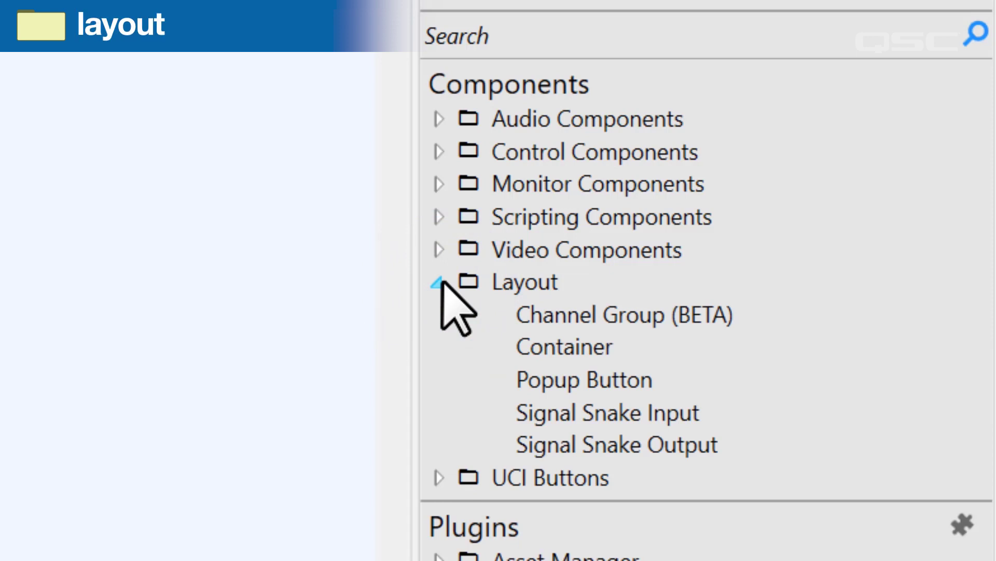
left_click_drag(565, 346, 311, 181)
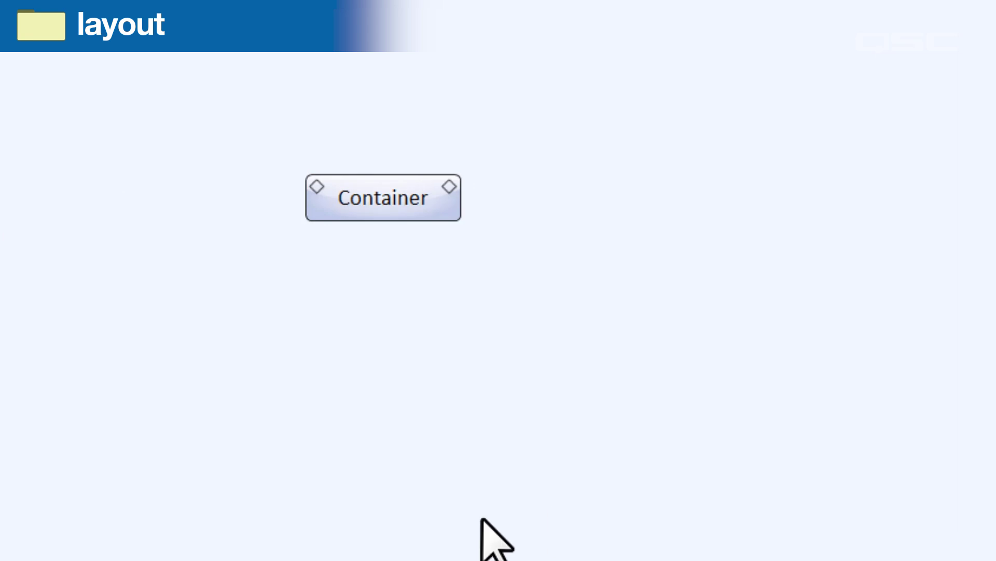
double_click(398, 217)
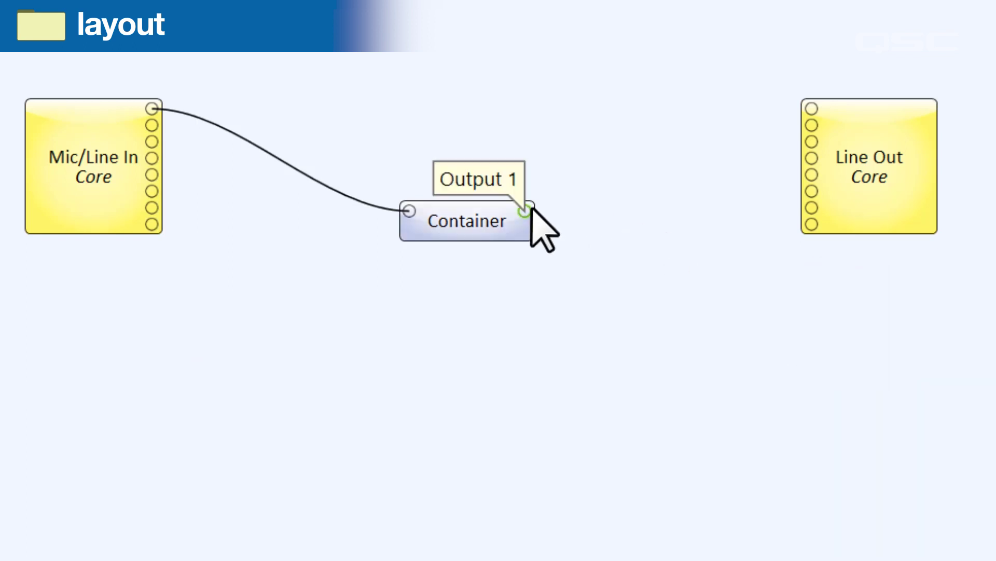
left_click_drag(526, 210, 812, 108)
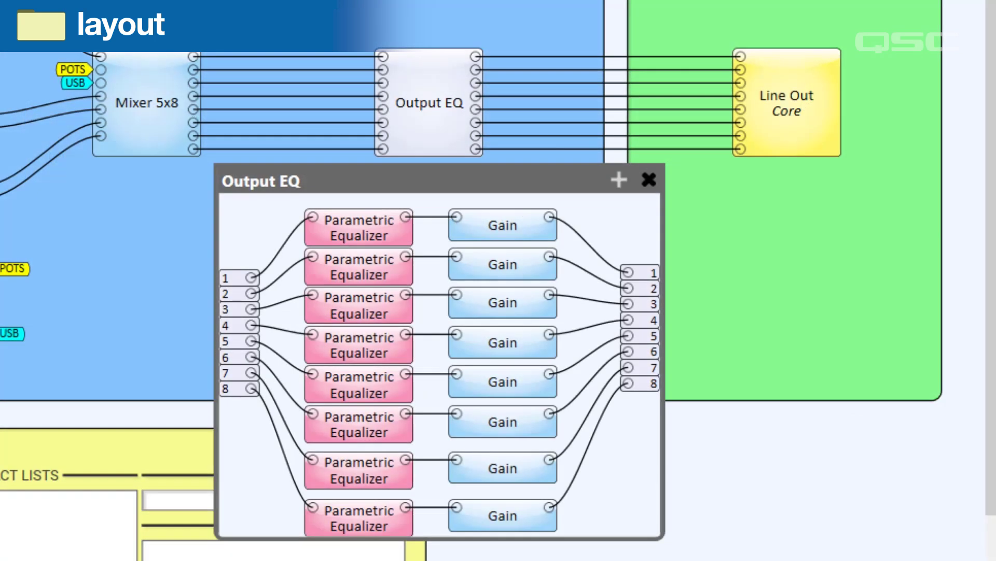
Set the Output EQ container's Password Protected property to Yes
left_click(468, 189)
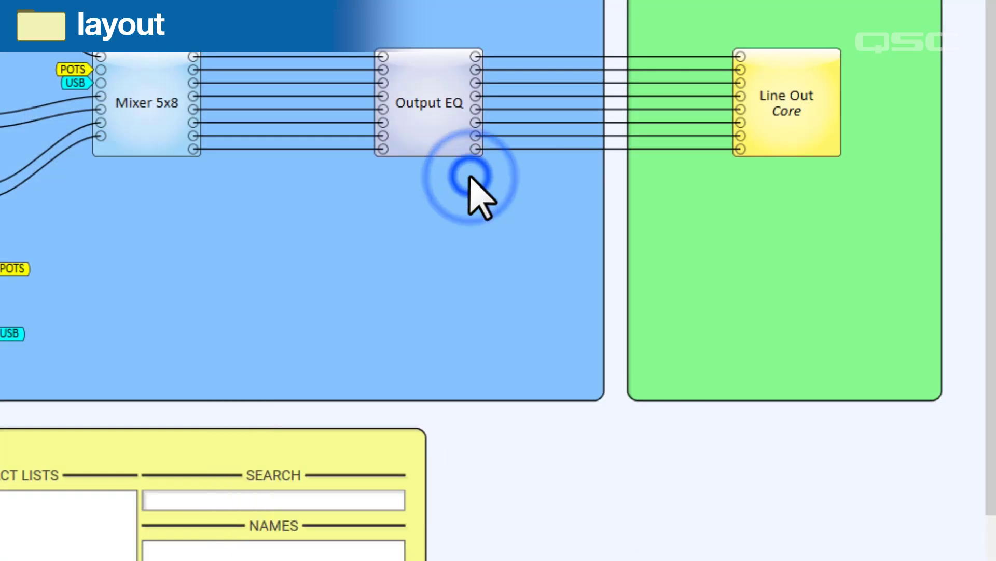
left_click(444, 137)
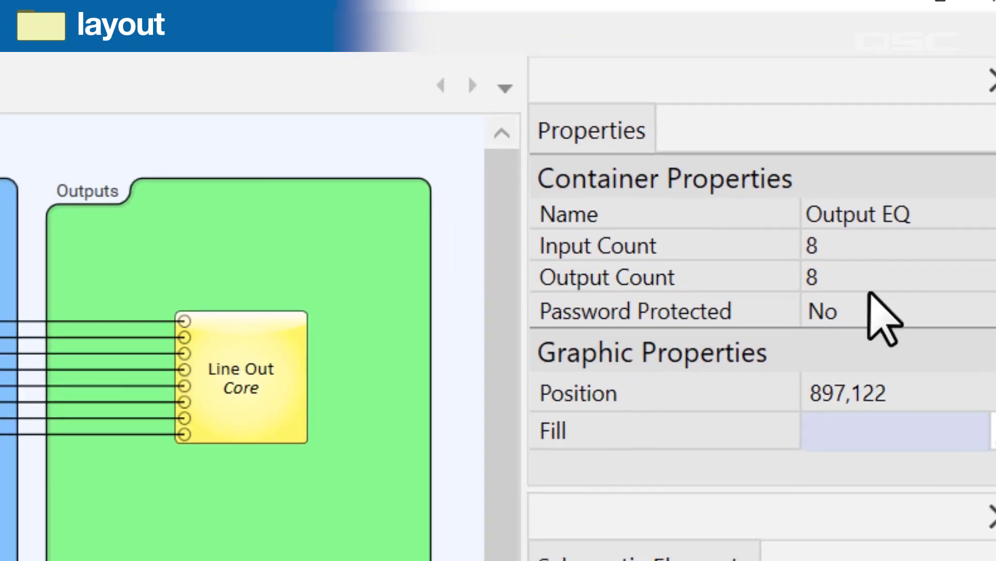
left_click(861, 335)
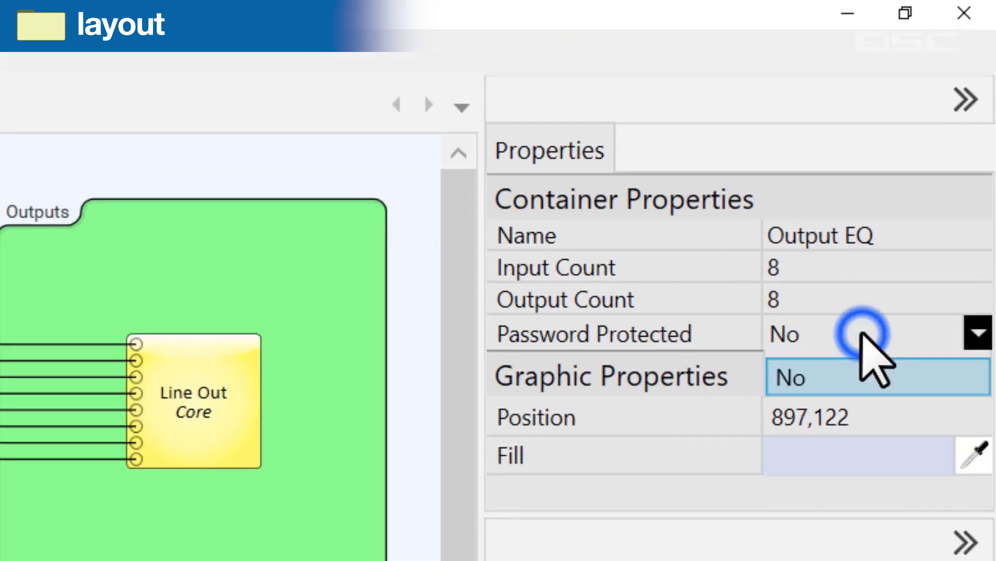
left_click(873, 371)
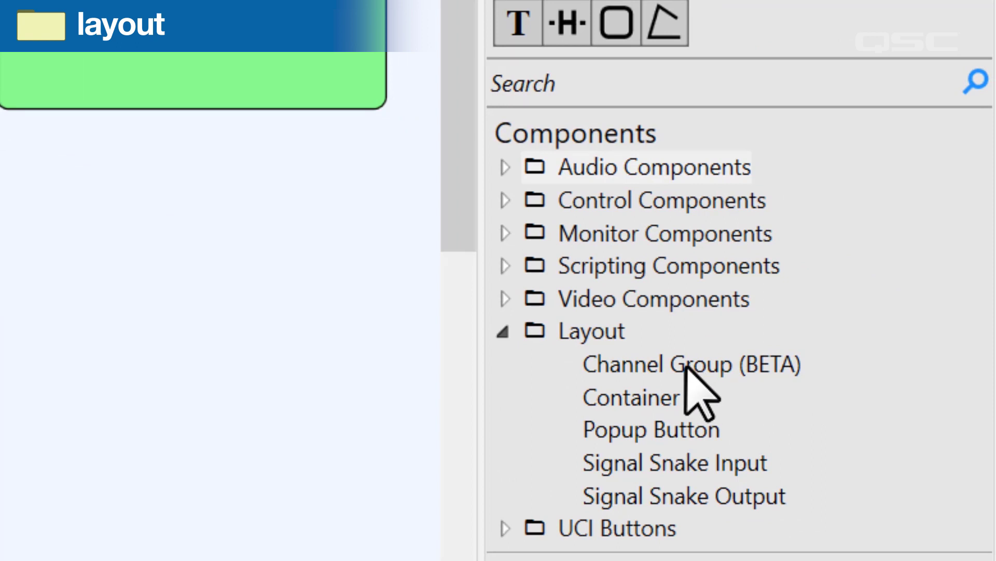
Place a Channel Group, open its controls, and lower one Output EQ channel's gain individually
left_click_drag(689, 366, 390, 213)
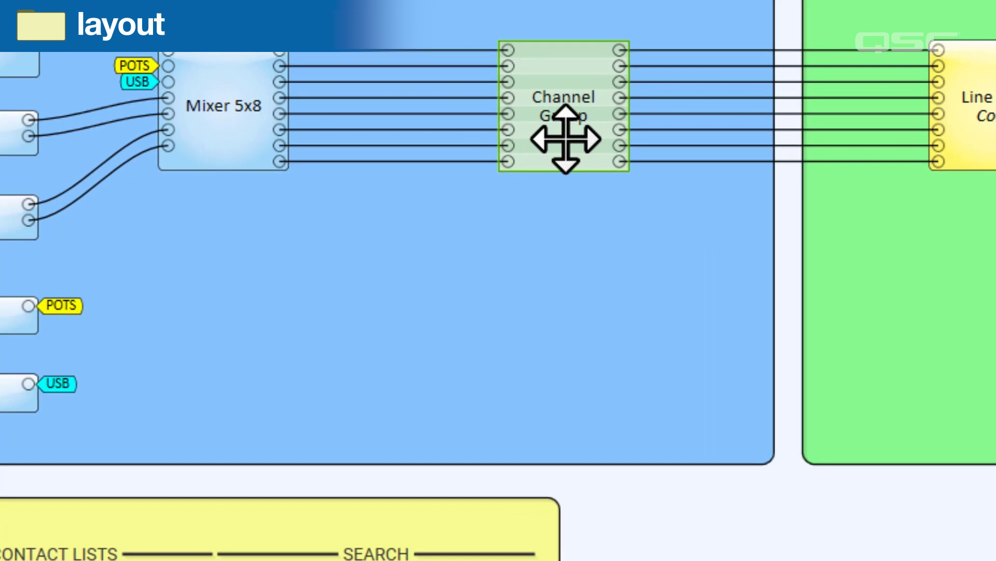
double_click(696, 134)
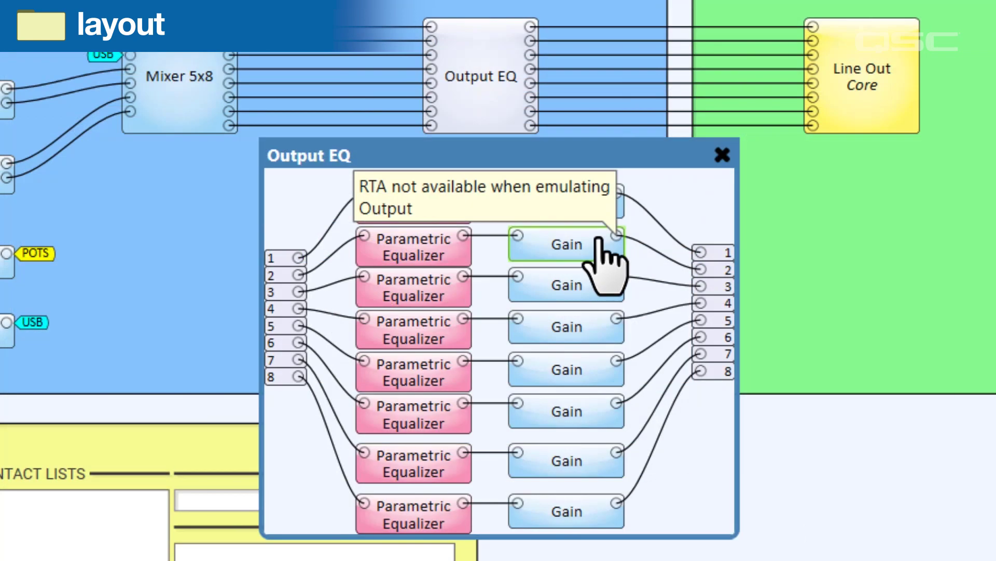
double_click(597, 243)
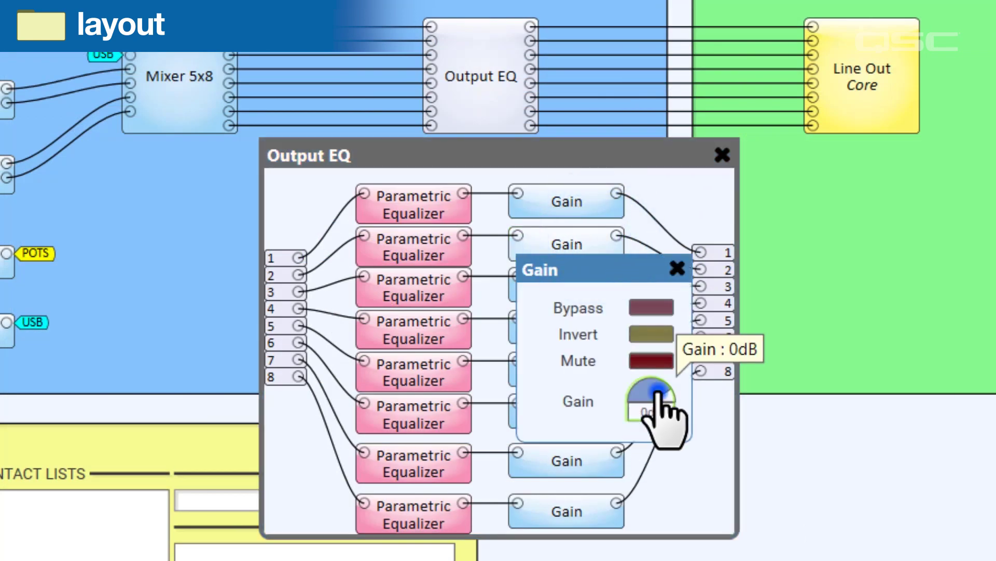
left_click_drag(654, 397, 633, 389)
left_click(677, 269)
double_click(596, 287)
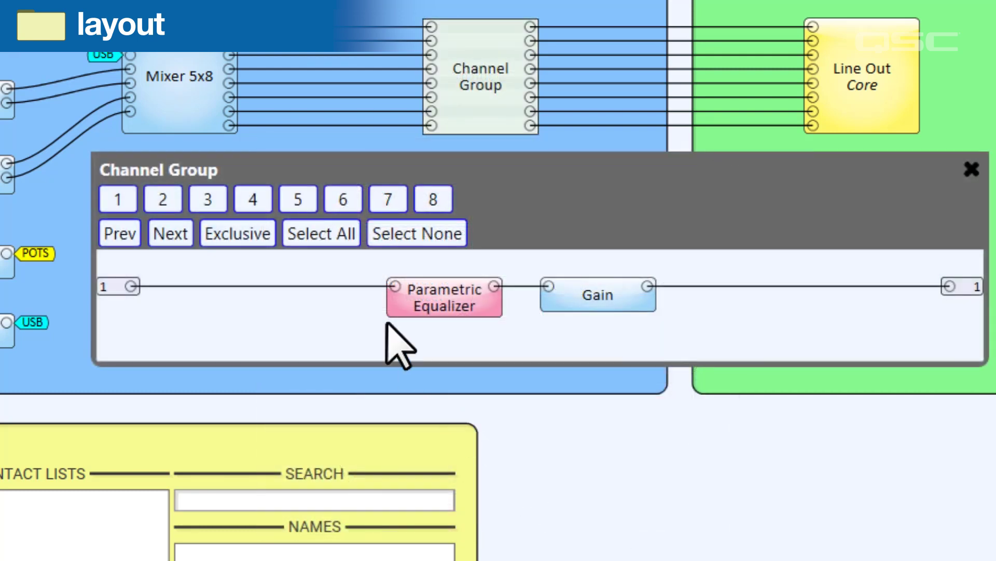
Select all eight channels in the group and lower their gain together
left_click(337, 248)
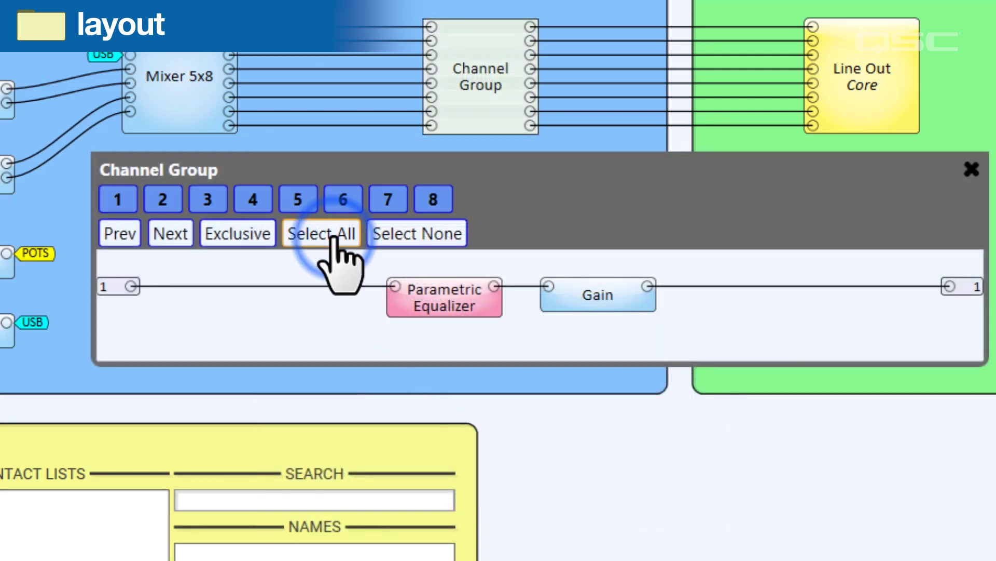
double_click(587, 302)
mouse_move(690, 457)
left_mouse_down()
mouse_move(682, 445)
mouse_move(672, 450)
left_mouse_up()
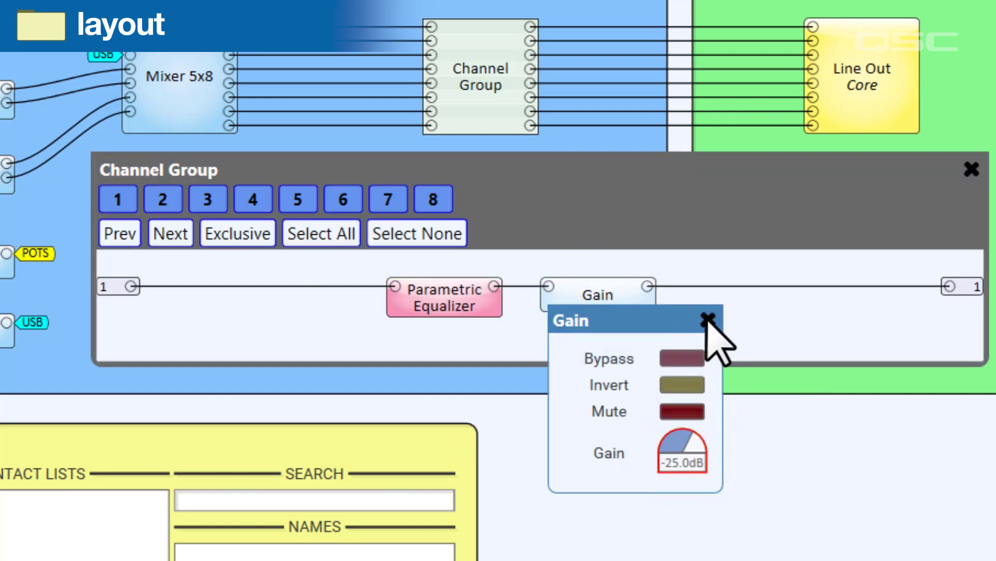
left_click(708, 320)
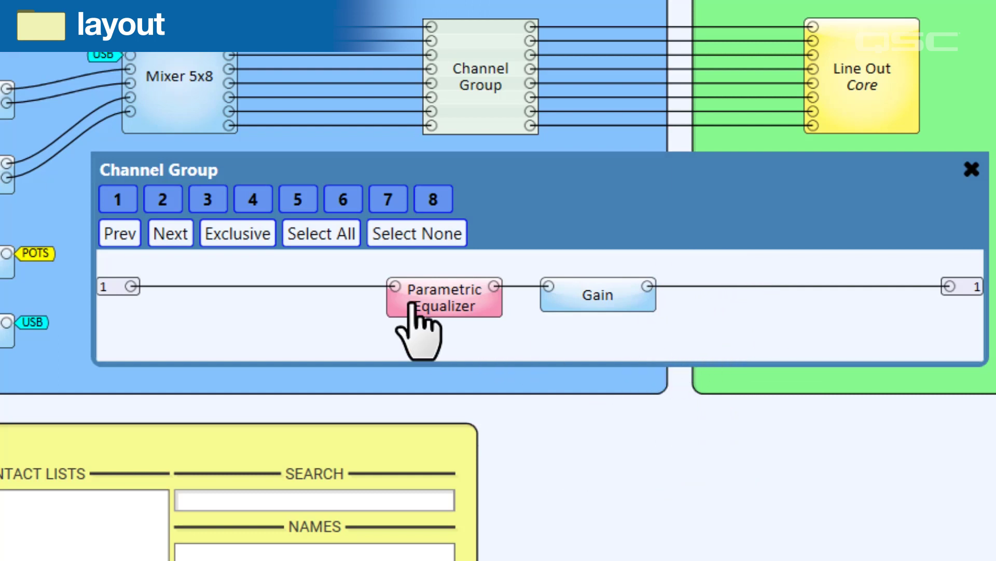
Switch the group to Exclusive, pick channel 3 alone, and view its gain controls
left_click(242, 243)
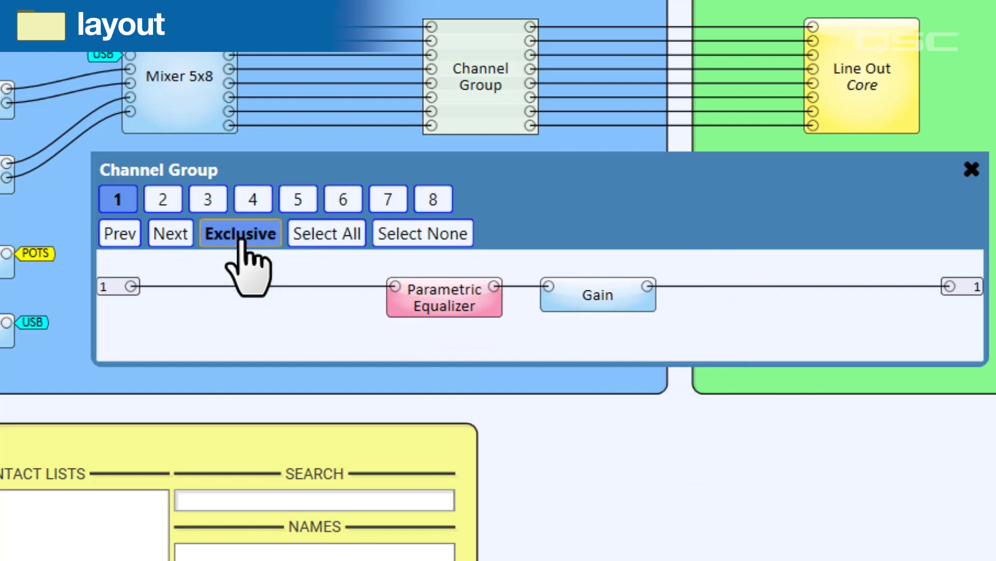
left_click(207, 199)
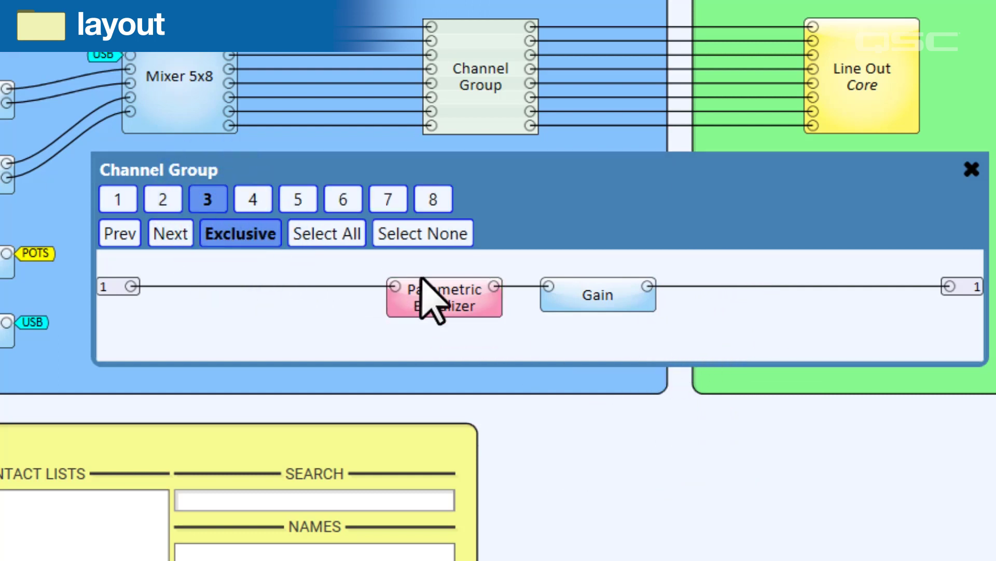
double_click(621, 315)
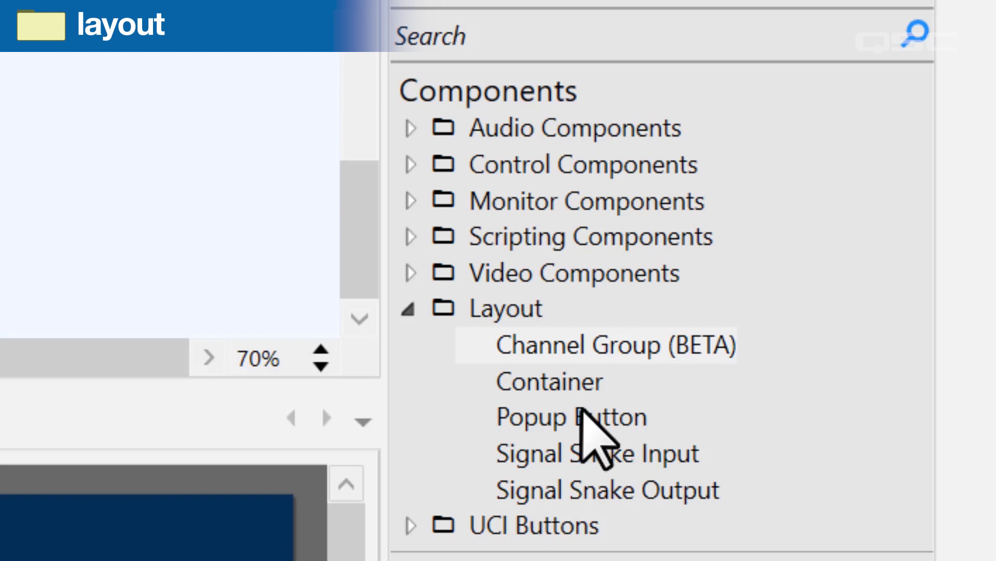
left_click_drag(586, 413, 505, 316)
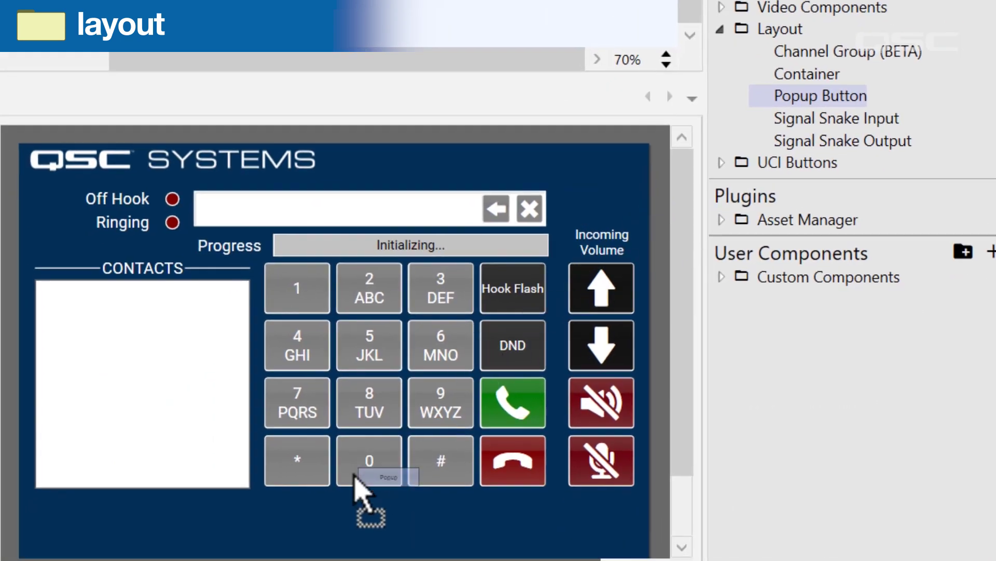
Drop the popup button below the keypad, choose the Closing message, and hide the keypad
left_click_drag(333, 497, 341, 496)
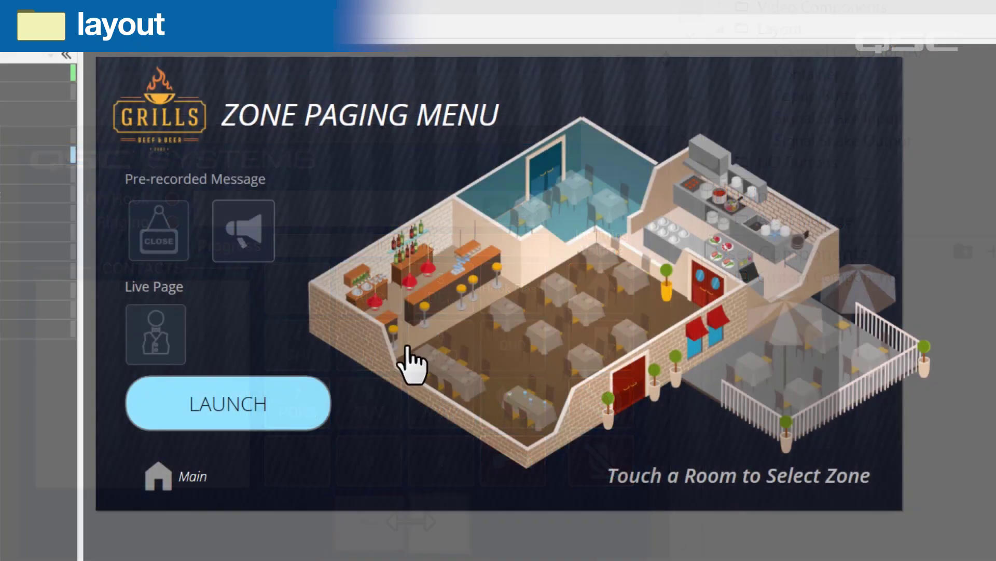
left_click(243, 234)
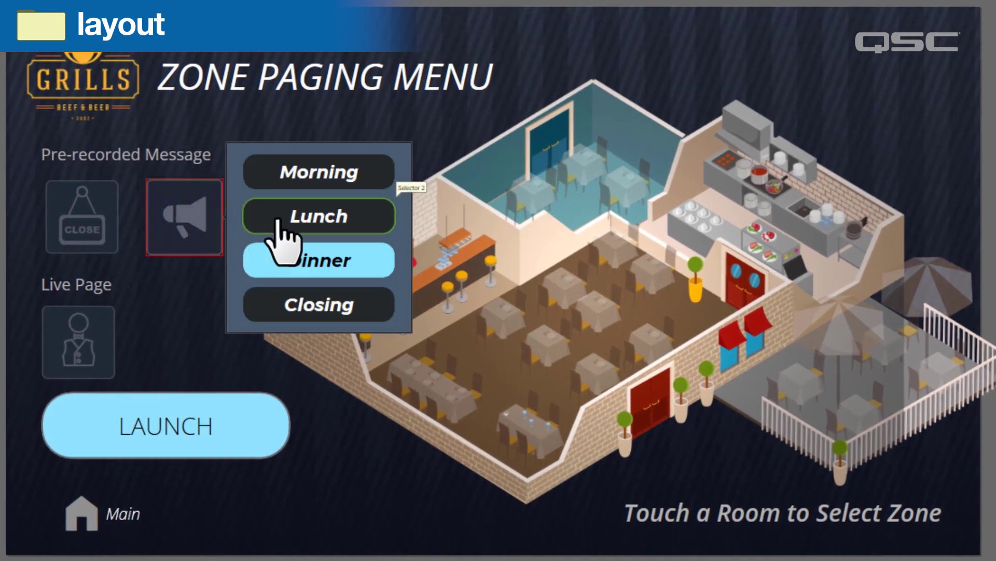
left_click(380, 312)
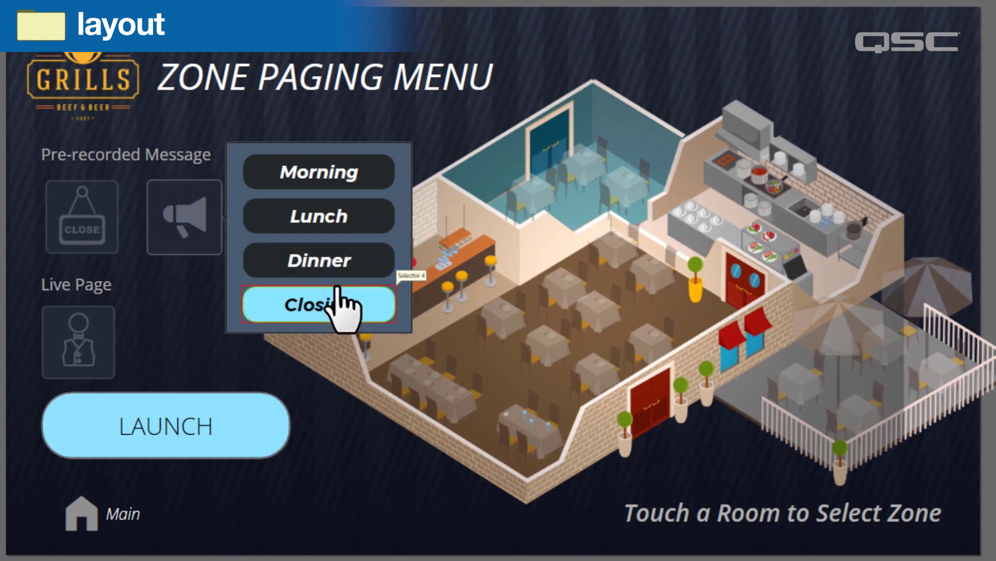
left_click(181, 222)
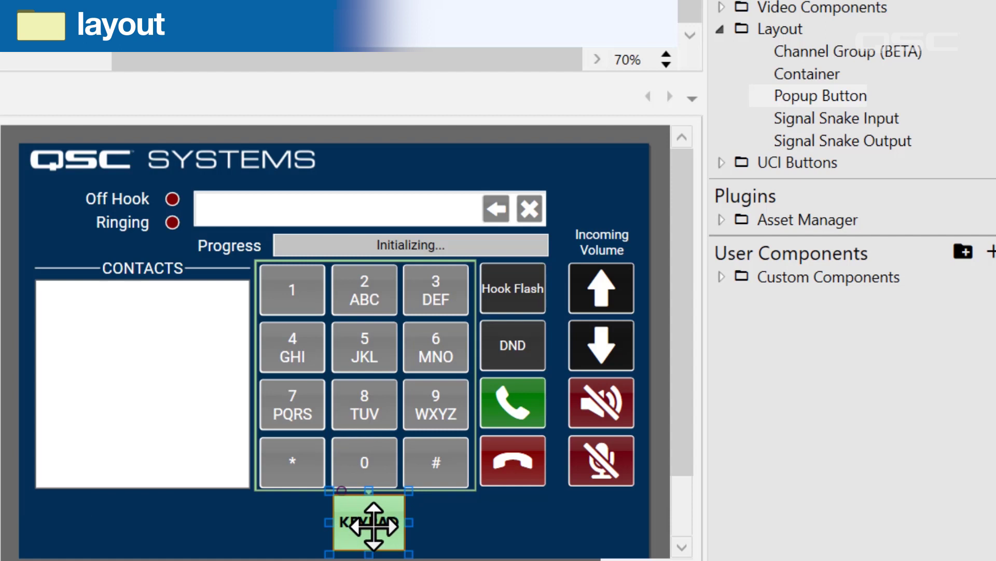
left_click(373, 525)
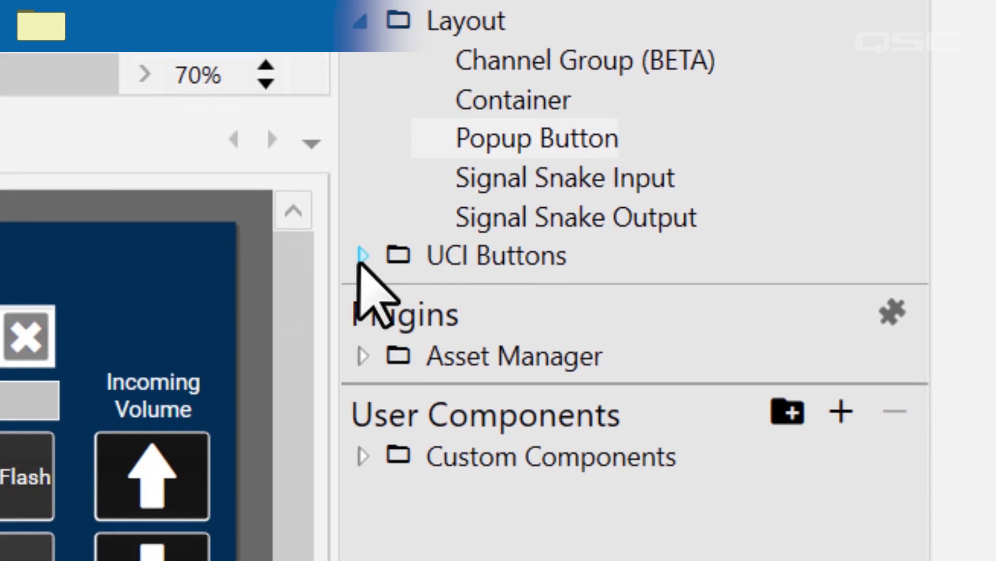
Place Navigation and Log Off buttons below the Contacts box, then select Clean Screen Button
left_click(361, 257)
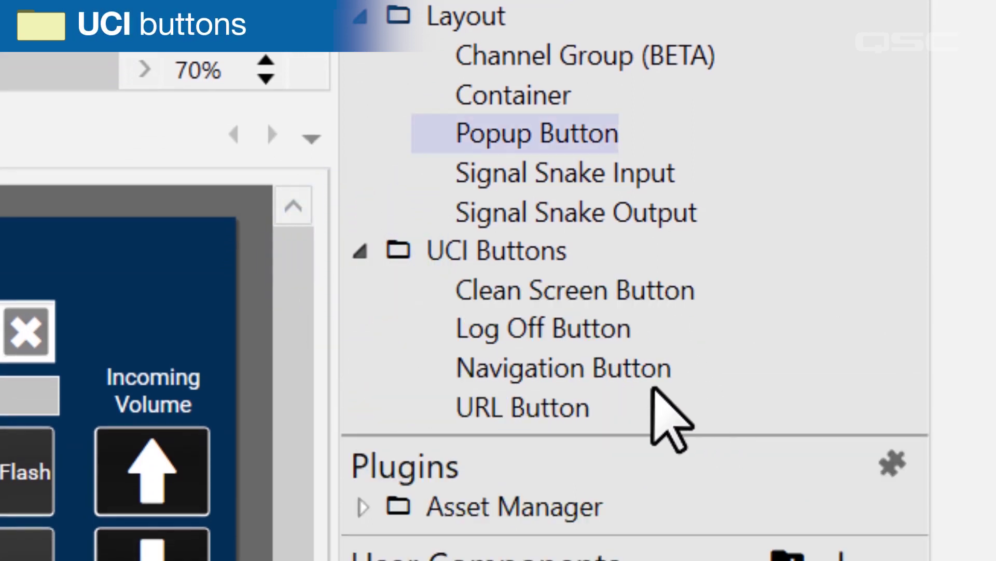
left_click_drag(595, 372, 414, 91)
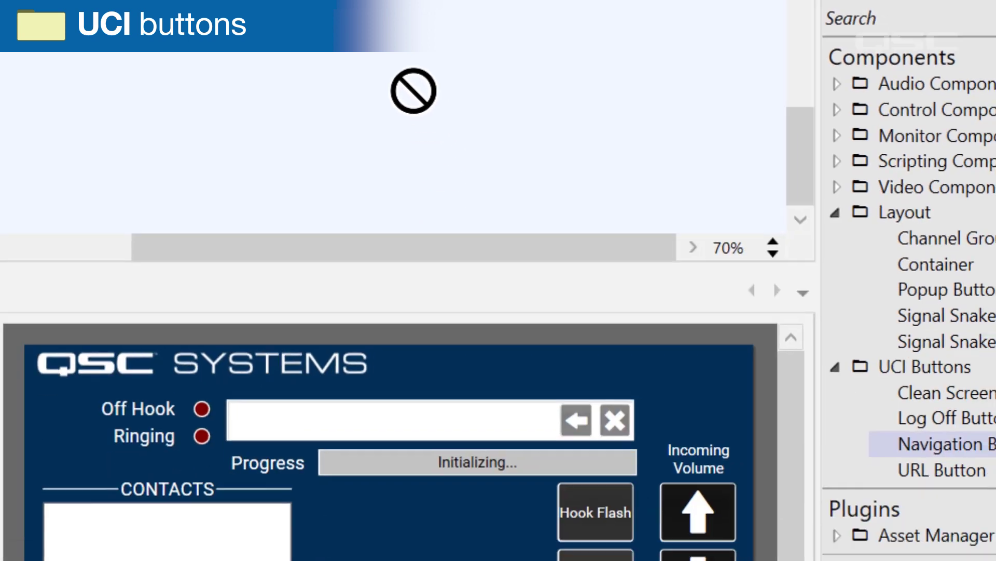
mouse_move(414, 91)
left_mouse_down()
mouse_move(66, 467)
mouse_move(45, 471)
left_mouse_up()
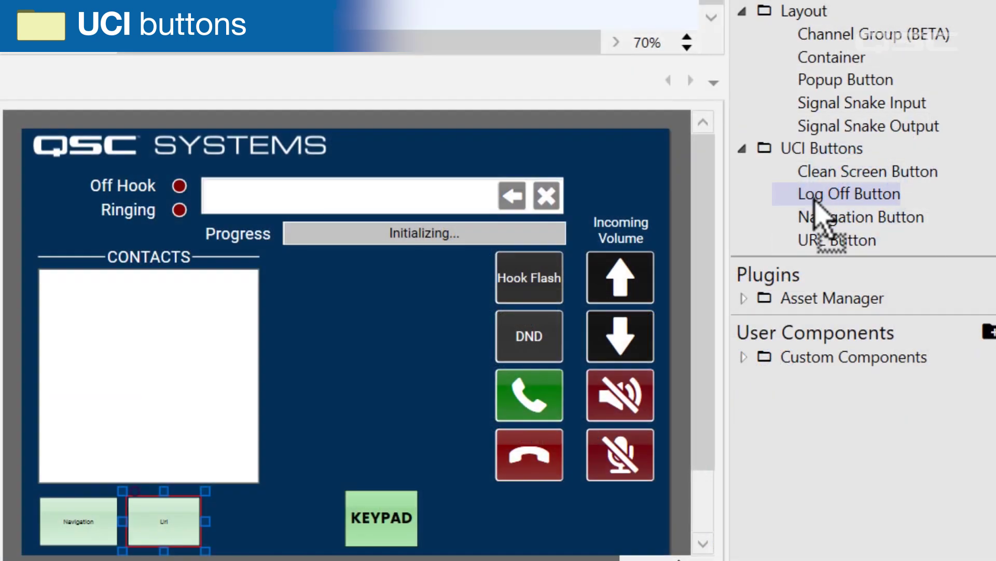
mouse_move(328, 409)
left_mouse_down()
mouse_move(216, 503)
mouse_move(223, 499)
left_mouse_up()
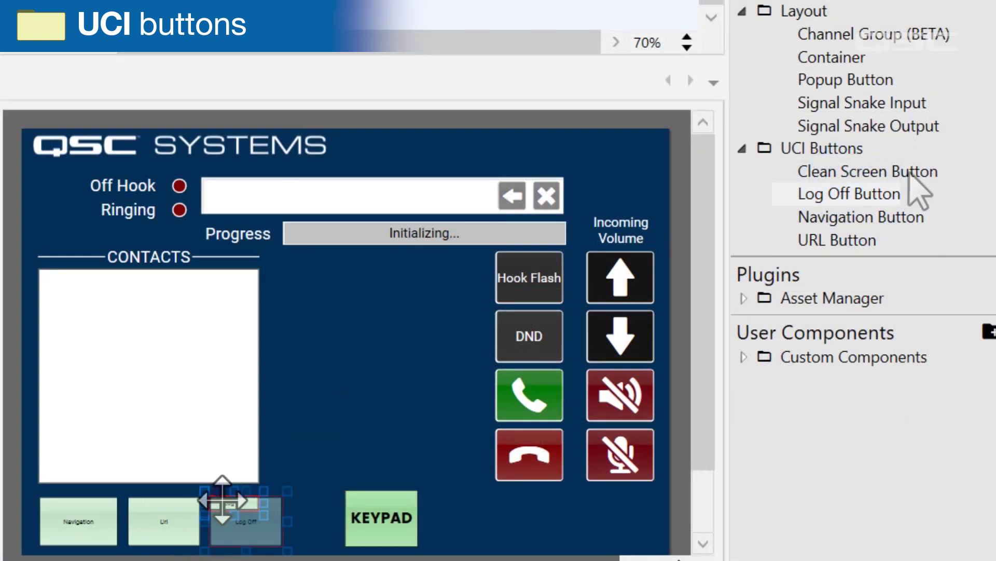
left_click(906, 172)
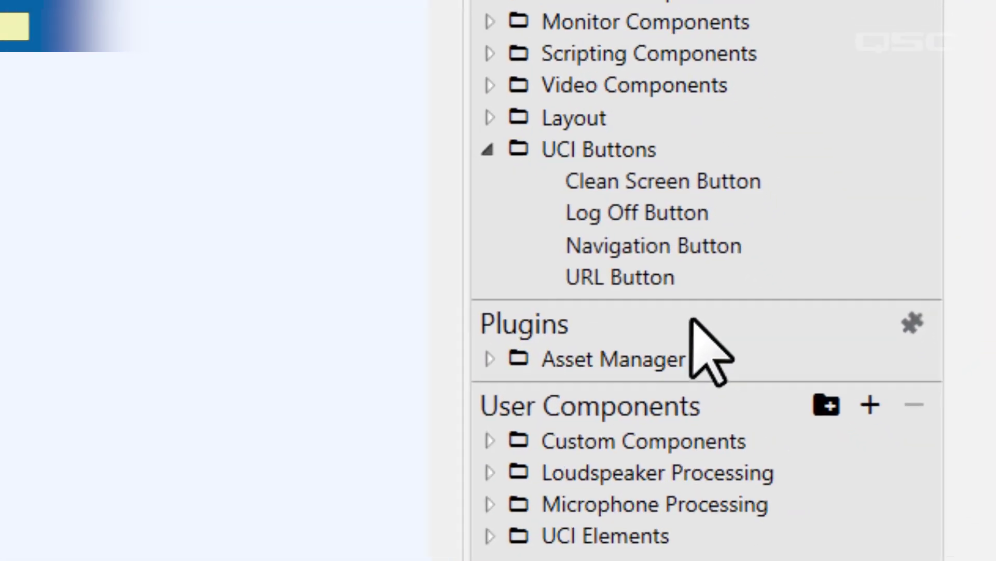
Install the NEC MultiSync Display plugin from the Asset Manager
left_click(911, 313)
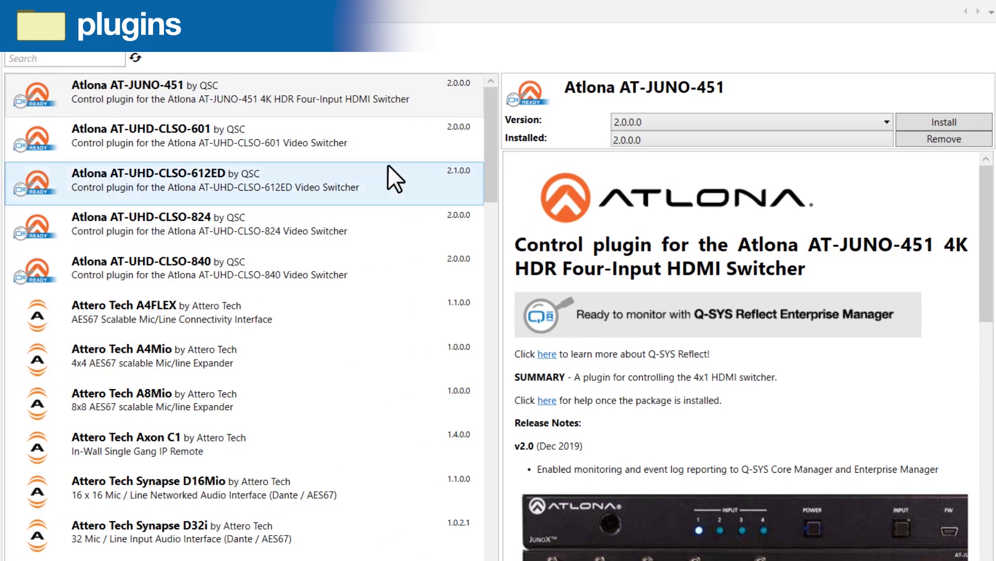
scroll(393, 172, "down", 5)
scroll(393, 173, "down", 1)
scroll(393, 172, "down", 5)
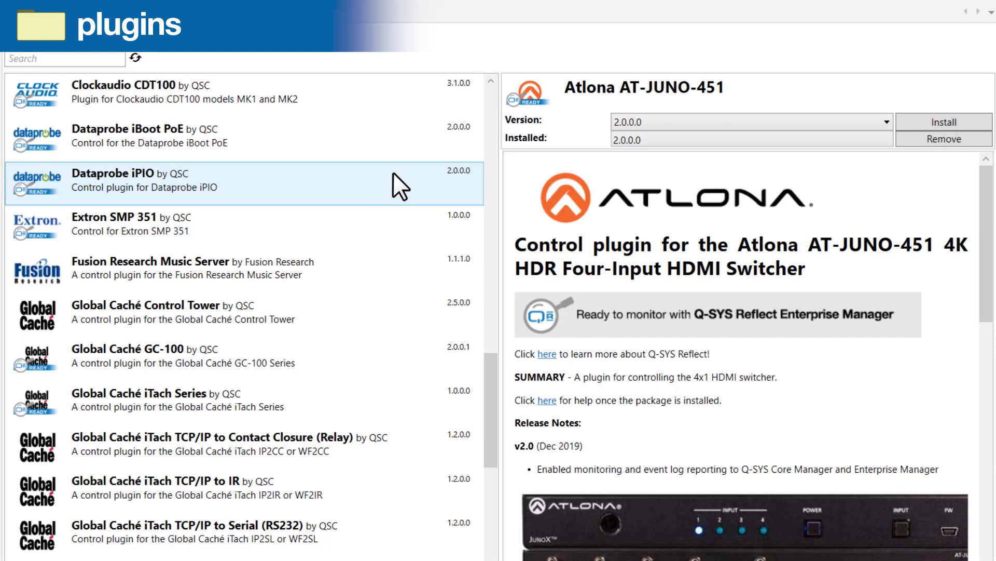
scroll(392, 173, "down", 3)
scroll(392, 173, "down", 2)
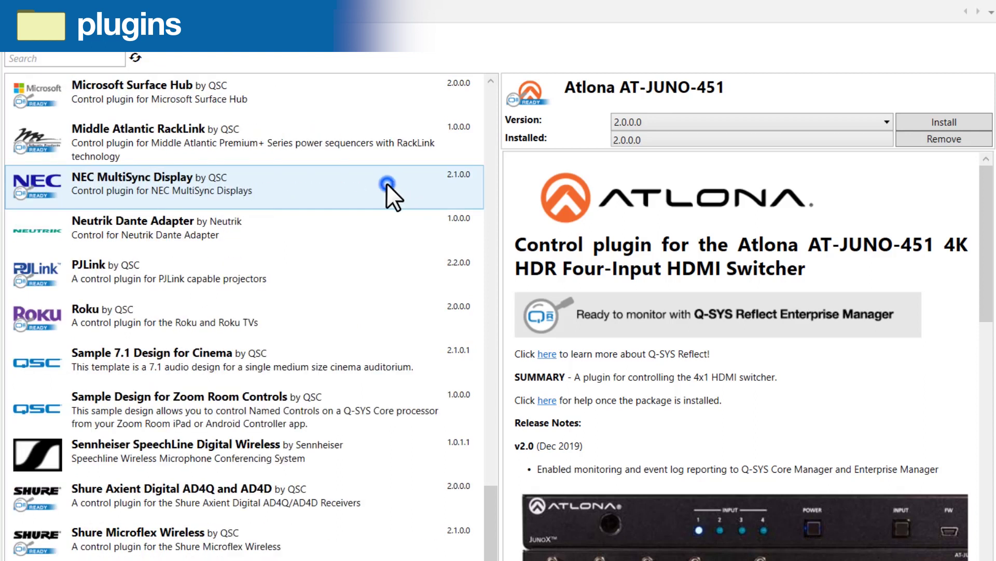
left_click(386, 184)
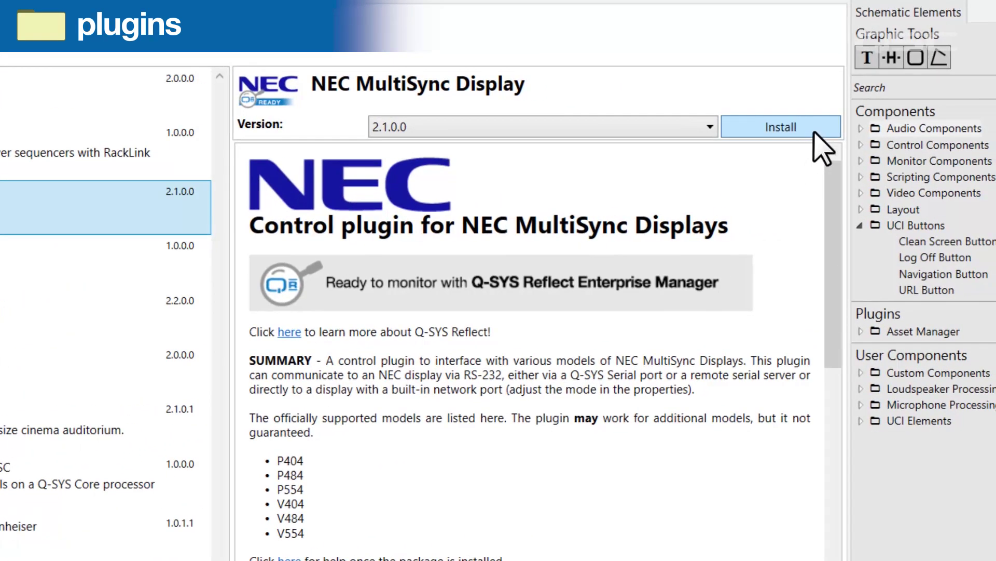
left_click(815, 132)
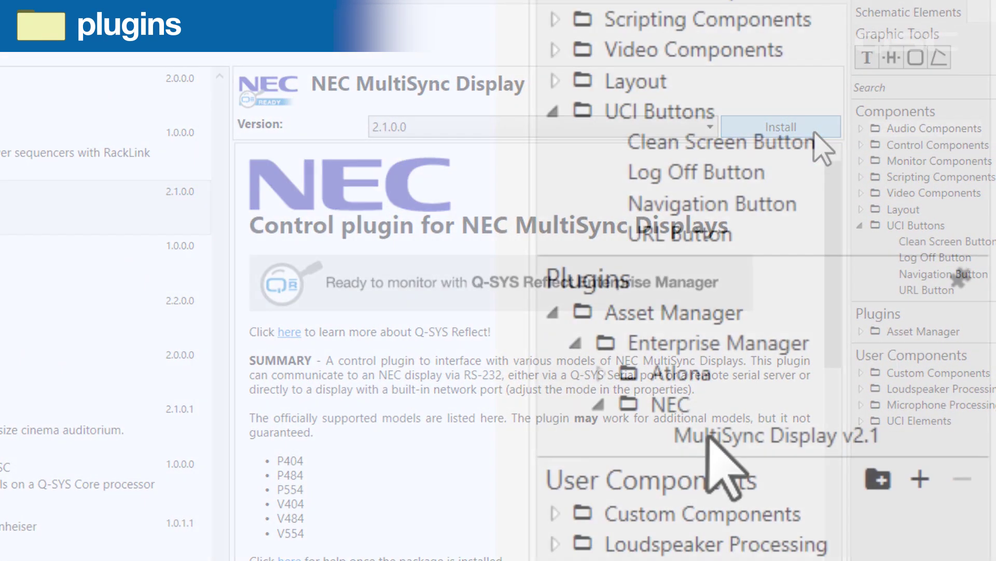
Place MultiSync Display v2.1 on the schematic and inspect its control panel
mouse_move(710, 436)
left_mouse_down()
mouse_move(345, 206)
mouse_move(427, 233)
left_mouse_up()
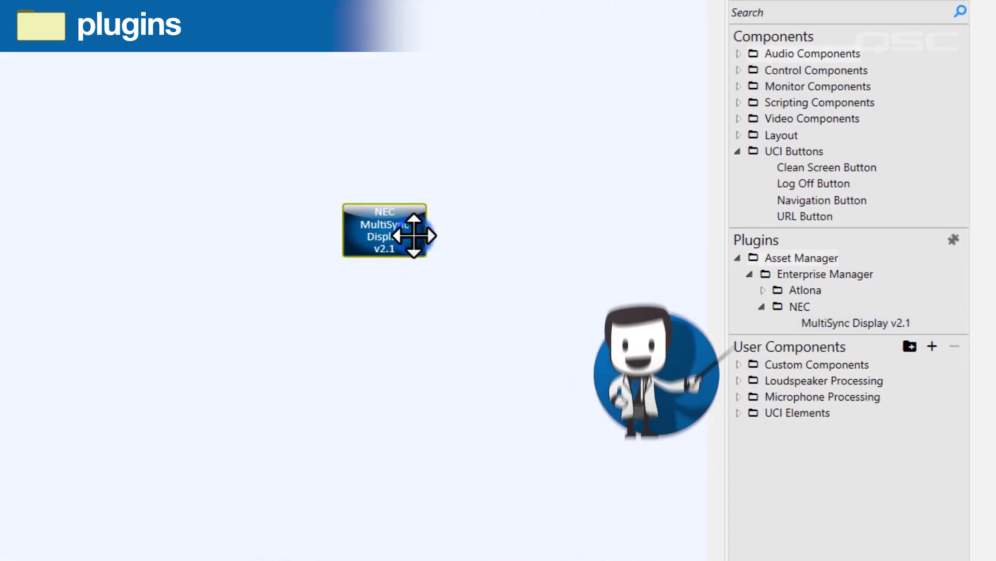
double_click(411, 234)
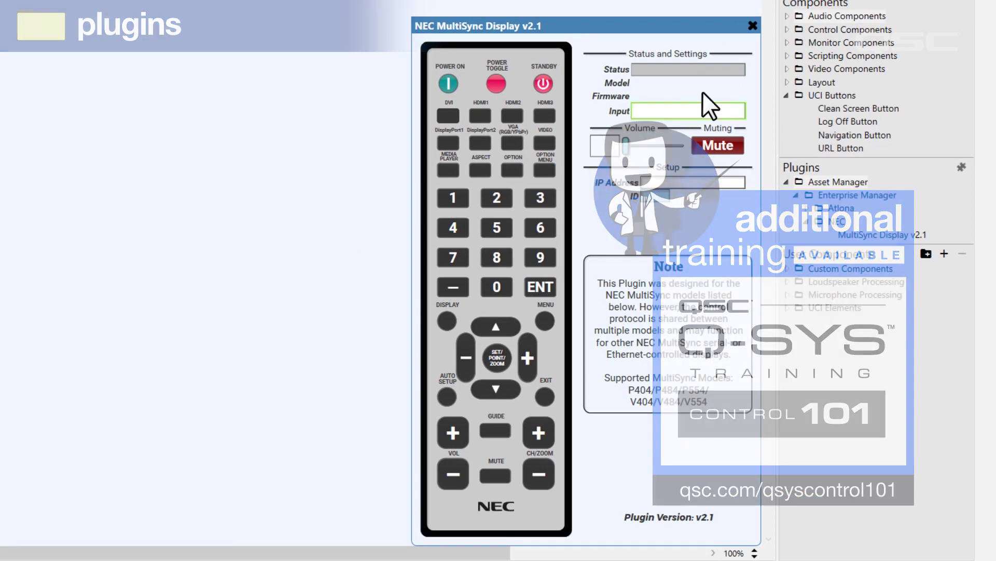
left_click(753, 26)
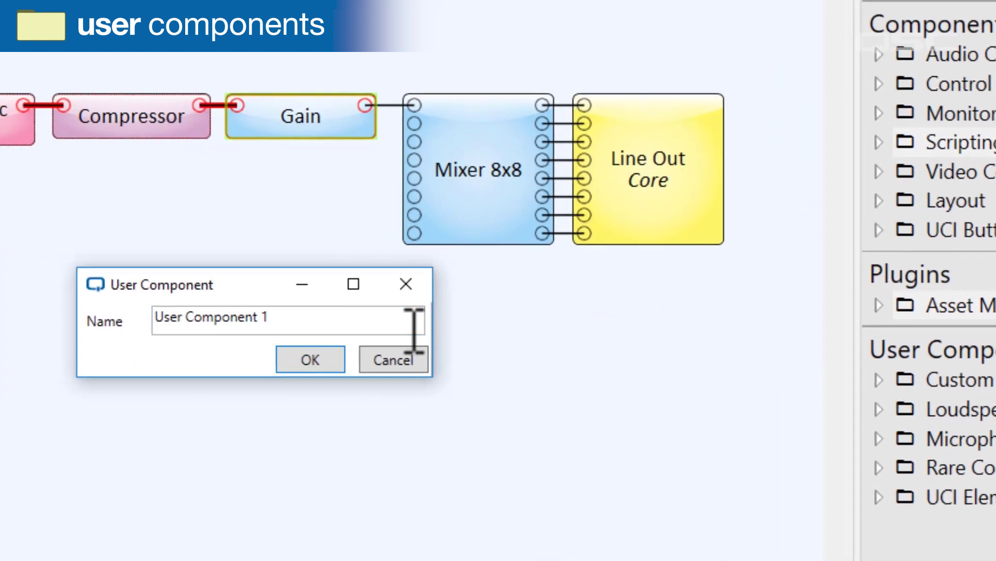
Name the user component Brand Z Mic EQ and place it on the schematic
left_click(381, 324)
type("Brand Z Mic E")
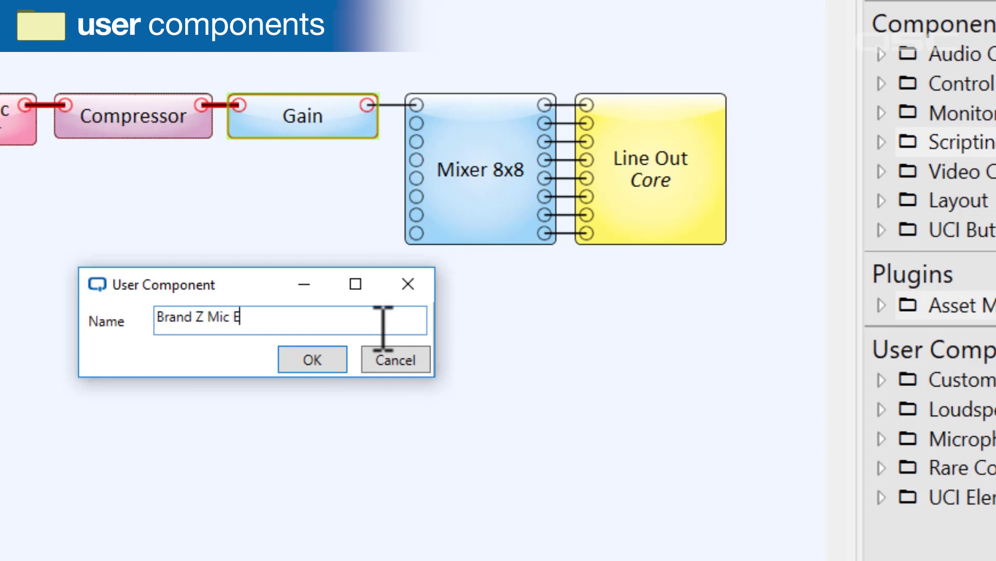
type("Q")
key("Return")
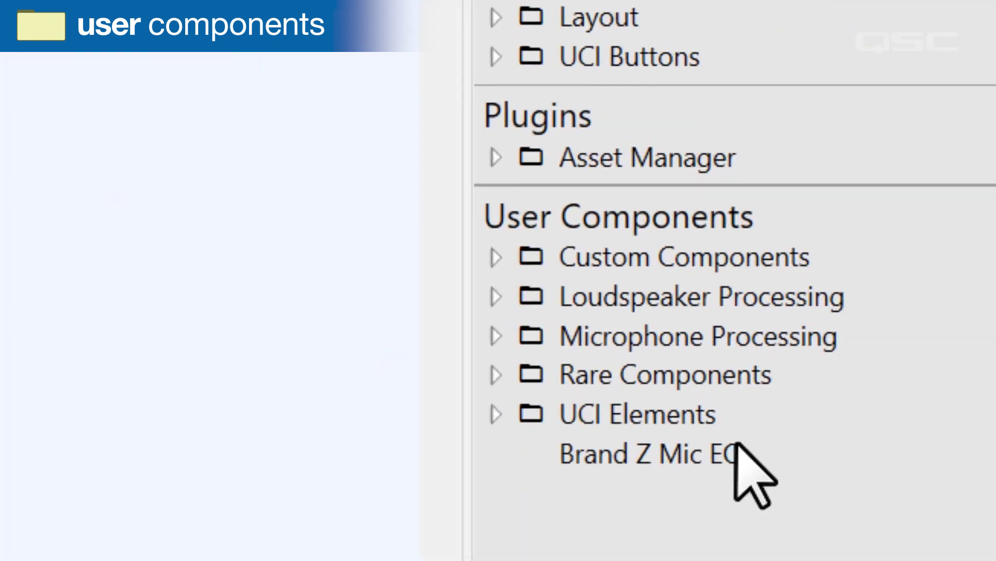
left_click_drag(689, 433, 165, 159)
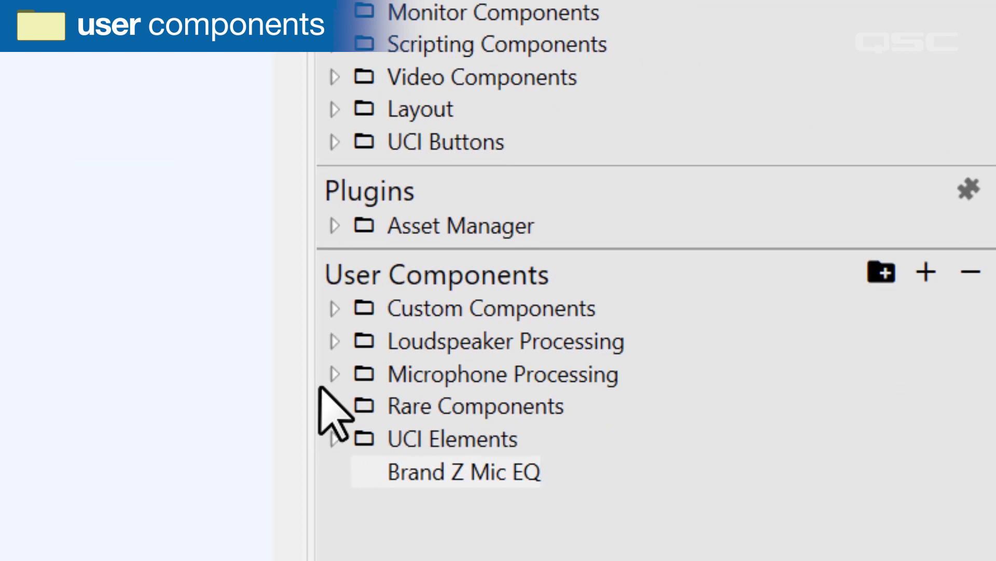
Place the saved Brand X Loudspeaker and Autofading Audio Players components on the schematic
left_click(334, 341)
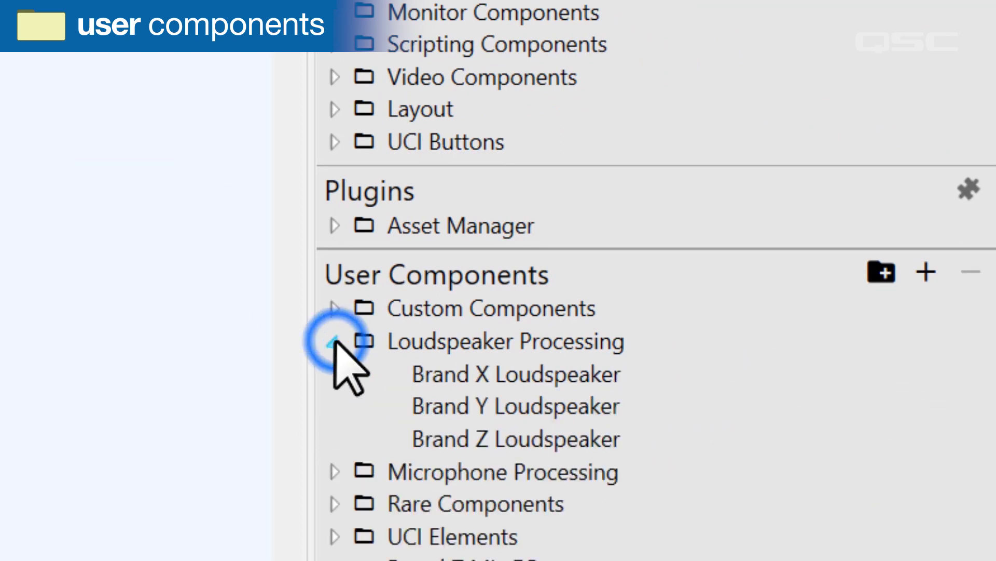
left_click_drag(438, 373, 156, 95)
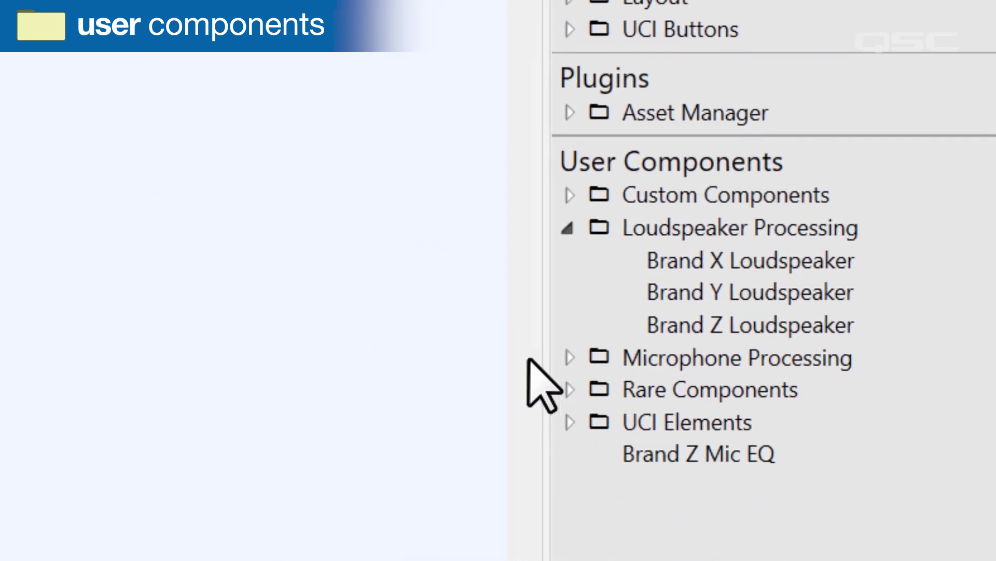
left_click(564, 379)
left_click_drag(676, 409, 24, 204)
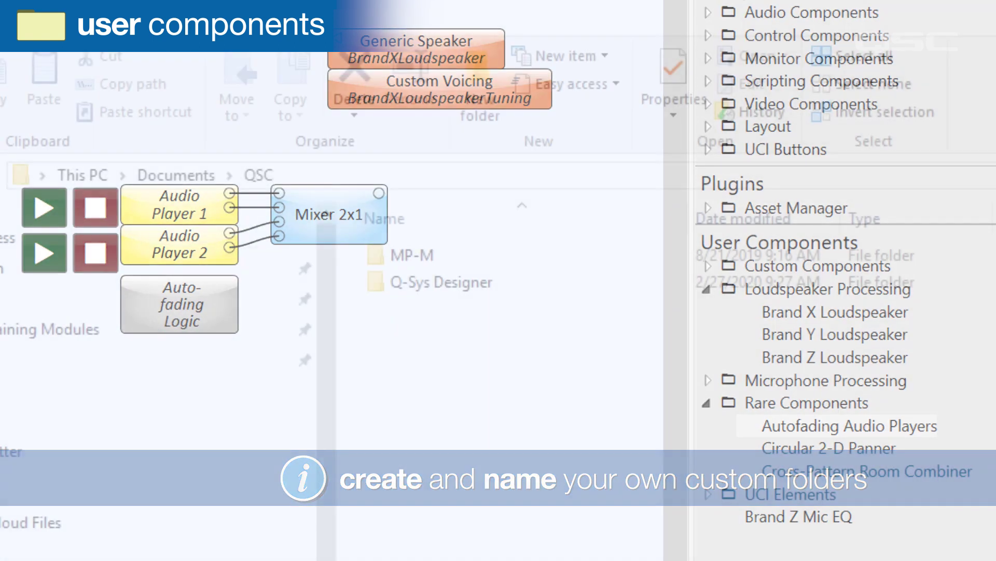
Attach Brand Z Mic EQ.quc from the Q-Sys Designer User Components folder to an email and send it
left_click(460, 287)
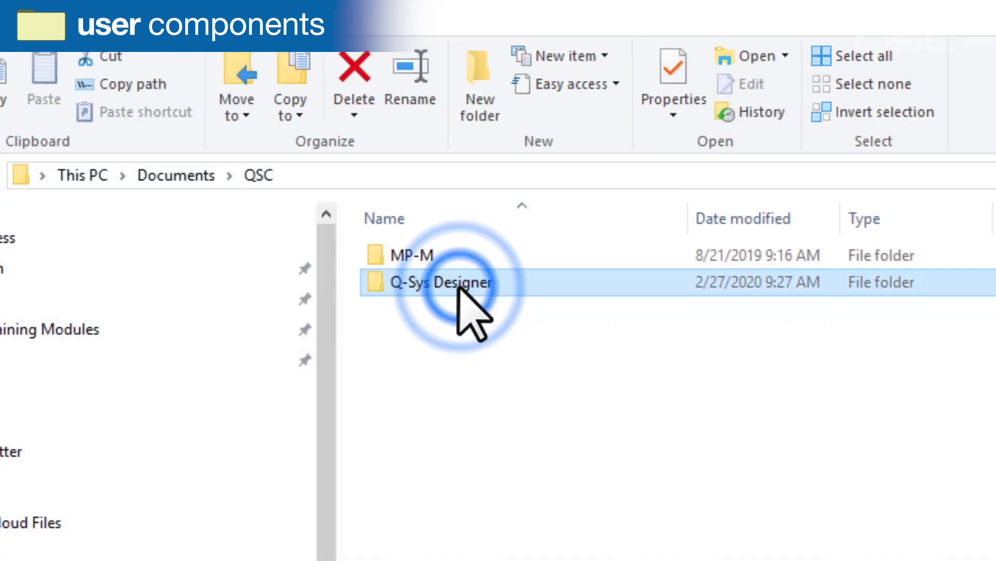
double_click(460, 286)
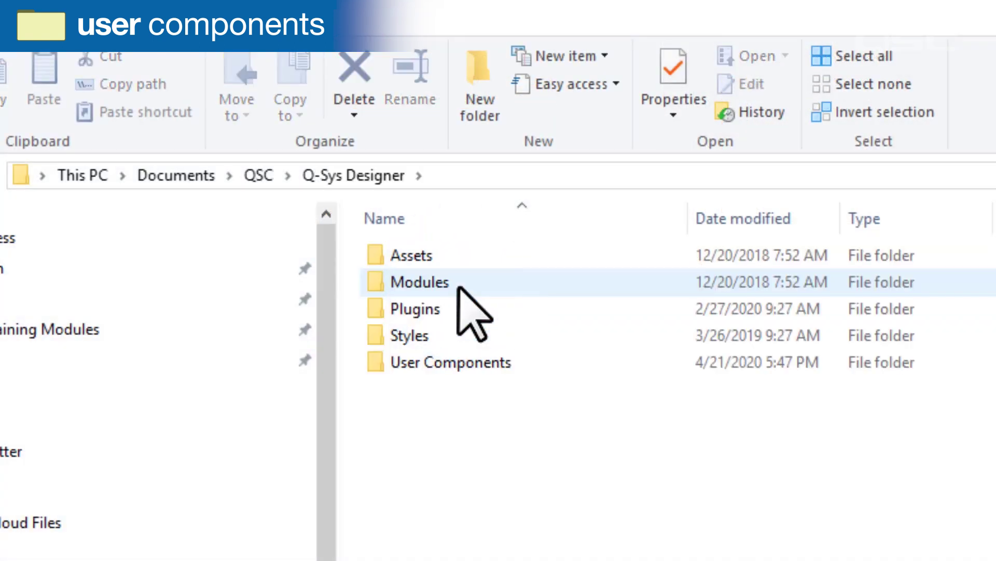
left_click(544, 366)
double_click(543, 366)
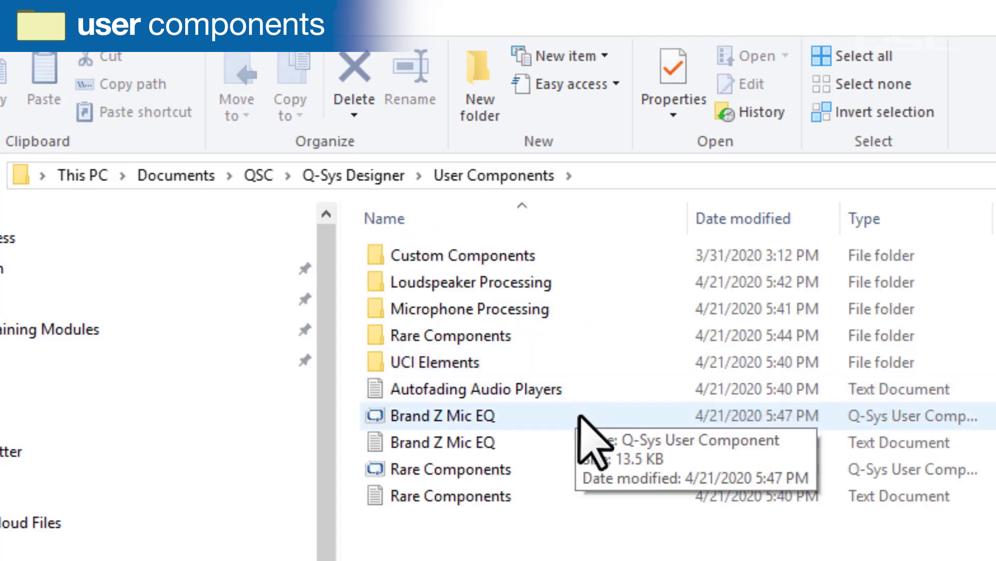
left_click(577, 417)
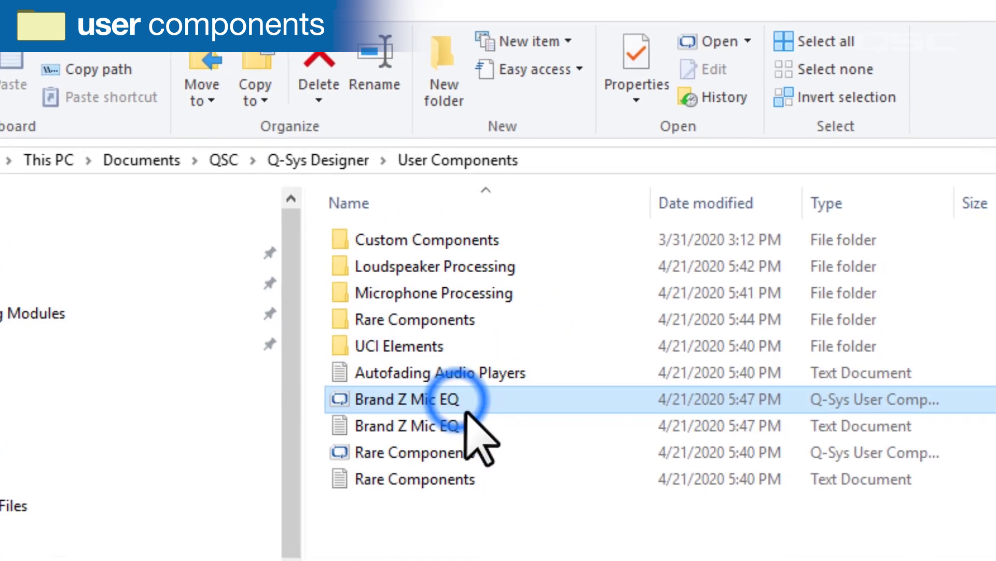
mouse_move(491, 418)
left_mouse_down()
mouse_move(731, 345)
mouse_move(738, 367)
left_mouse_up()
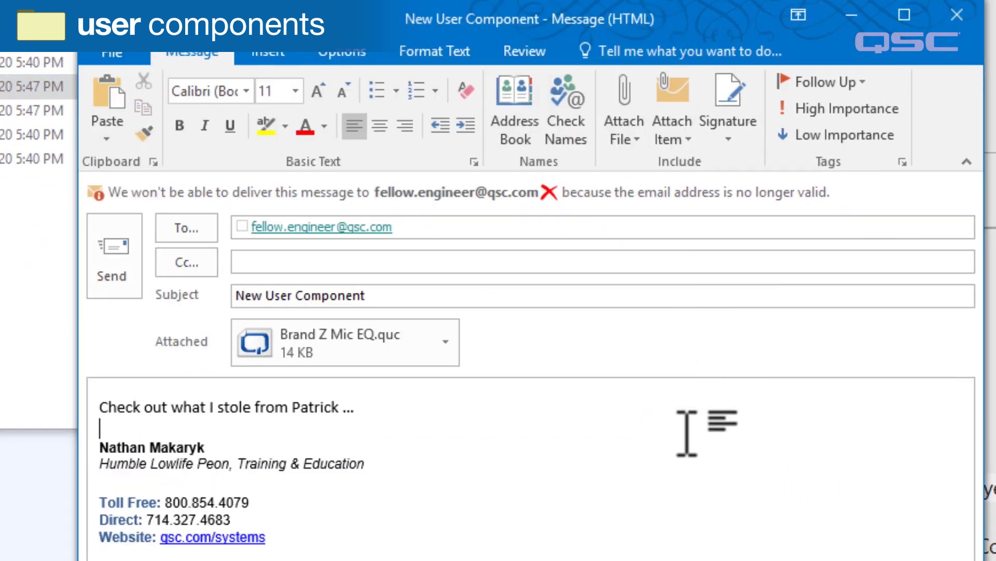
left_click(115, 281)
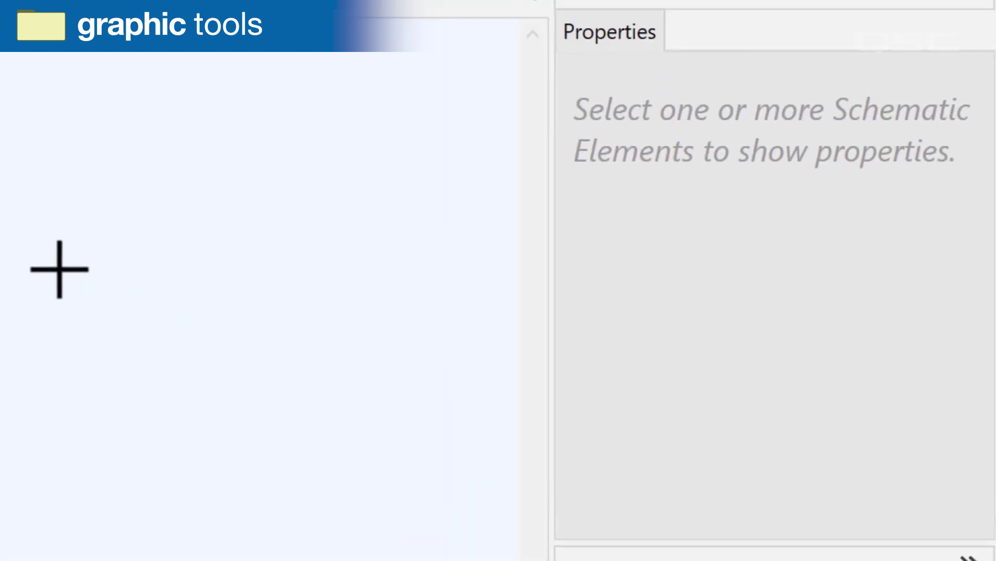
Draw a SOME TEXT block on the canvas and select it for styling
left_click(59, 269)
left_click_drag(269, 340, 439, 366)
type("SOME TEXT")
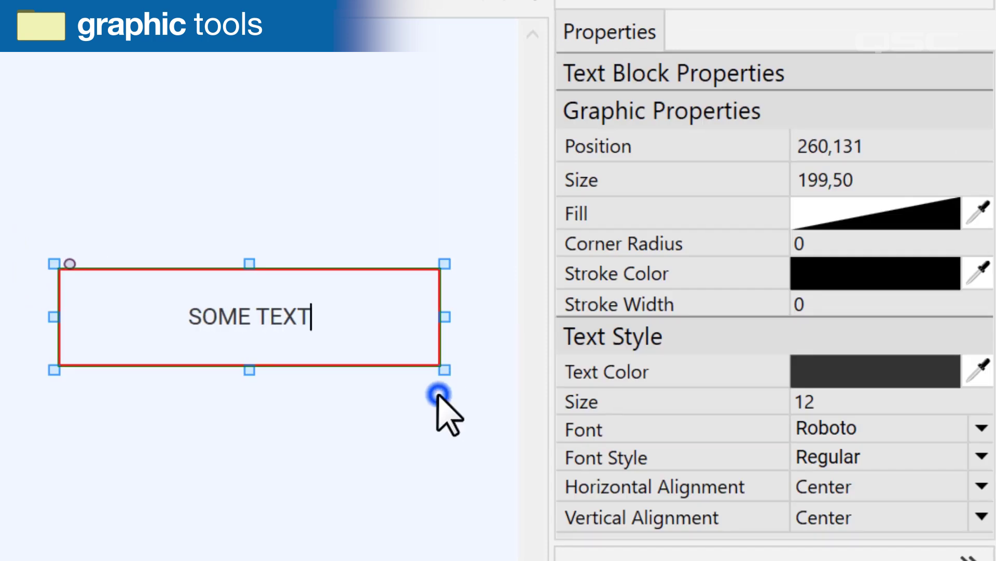
left_click(438, 396)
left_click(427, 320)
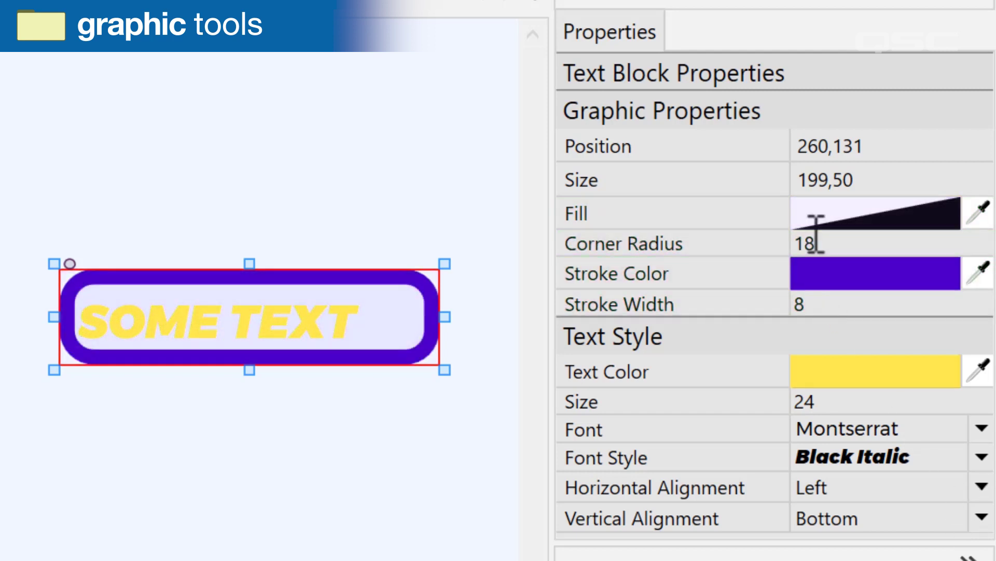
Clear the text block's fill, then adjust the fill opacity in the colour picker
left_click(813, 210)
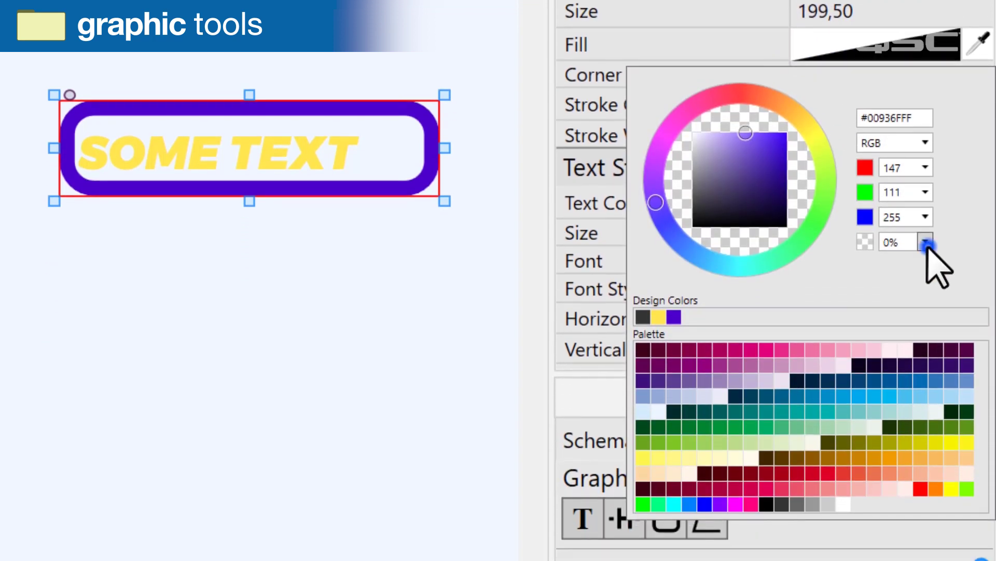
left_click(925, 243)
mouse_move(926, 300)
left_mouse_down()
mouse_move(956, 366)
mouse_move(885, 412)
mouse_move(828, 367)
left_mouse_up()
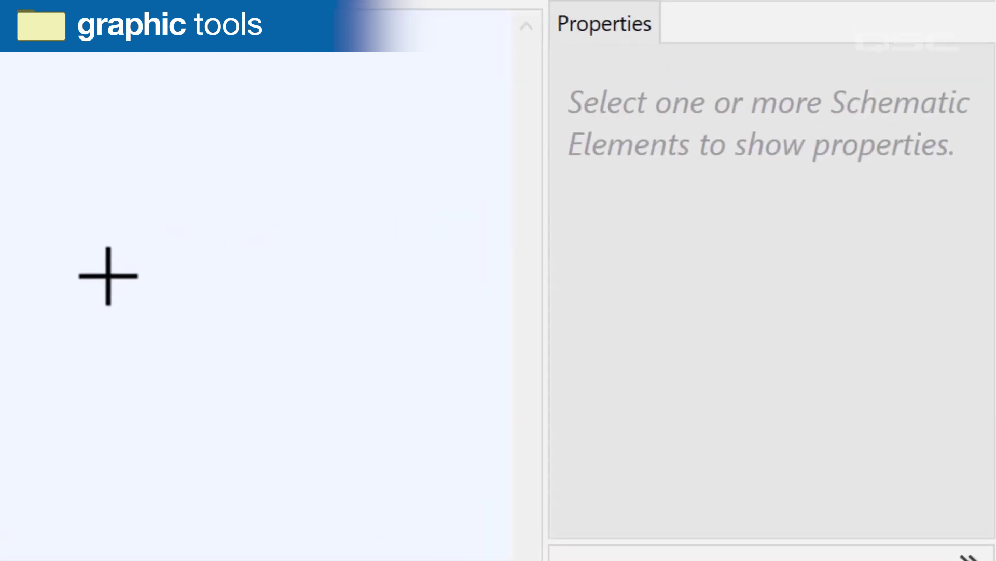
Draw a header and group box, then widen the AV-to-USB Bridges box over the USB Video Bridges
mouse_move(77, 279)
left_mouse_down()
mouse_move(484, 350)
mouse_move(488, 368)
left_mouse_up()
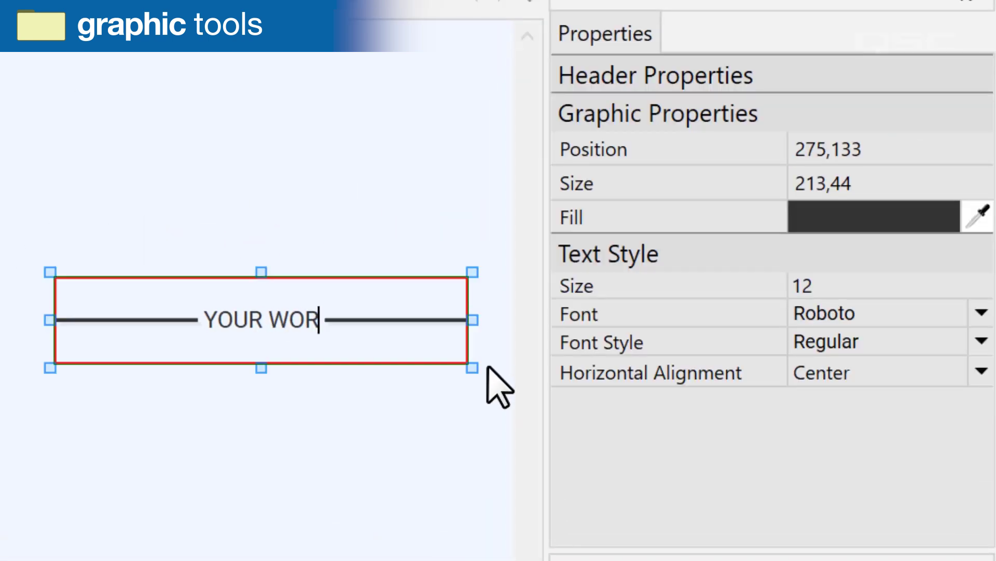
left_click(483, 427)
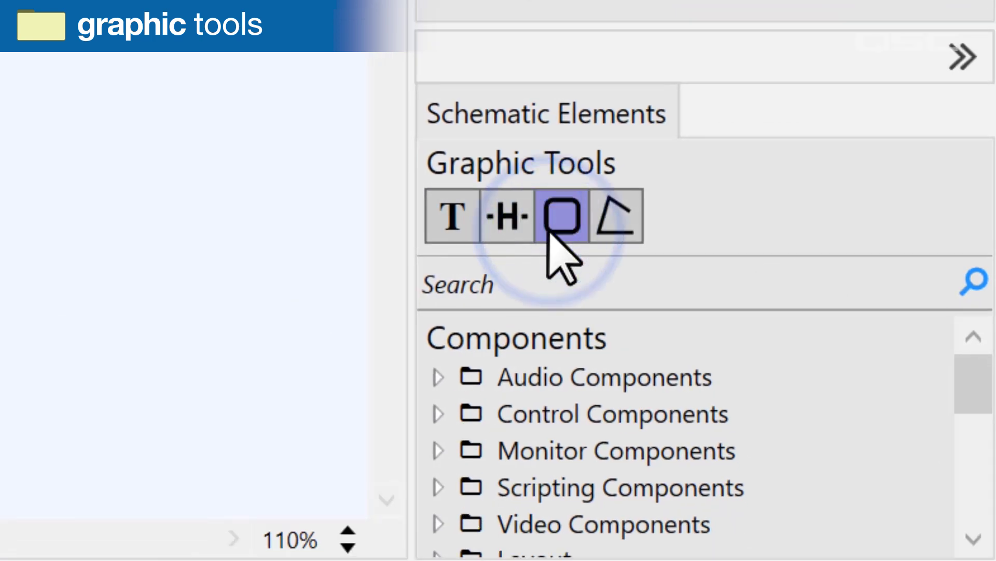
left_click_drag(196, 198, 513, 470)
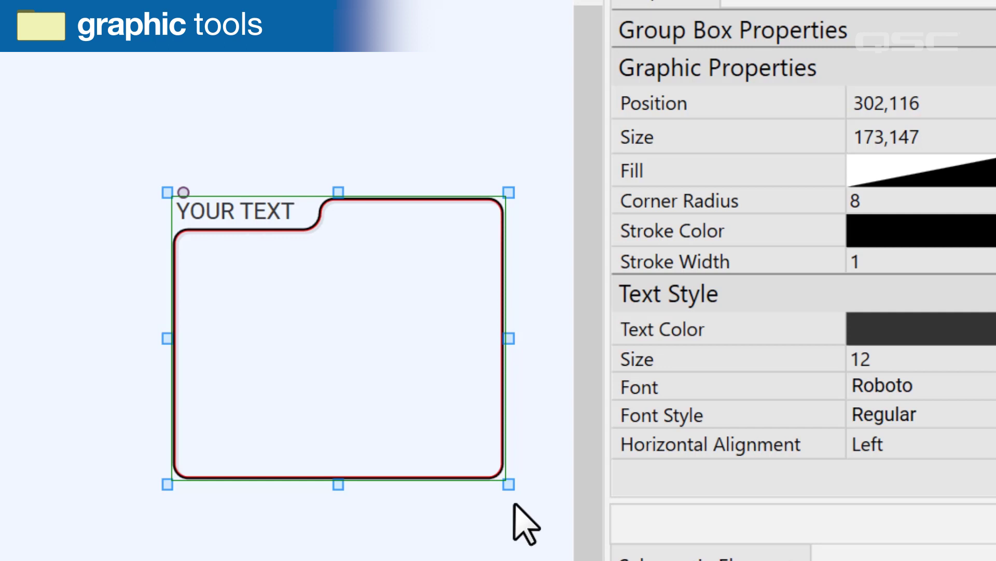
left_click(515, 537)
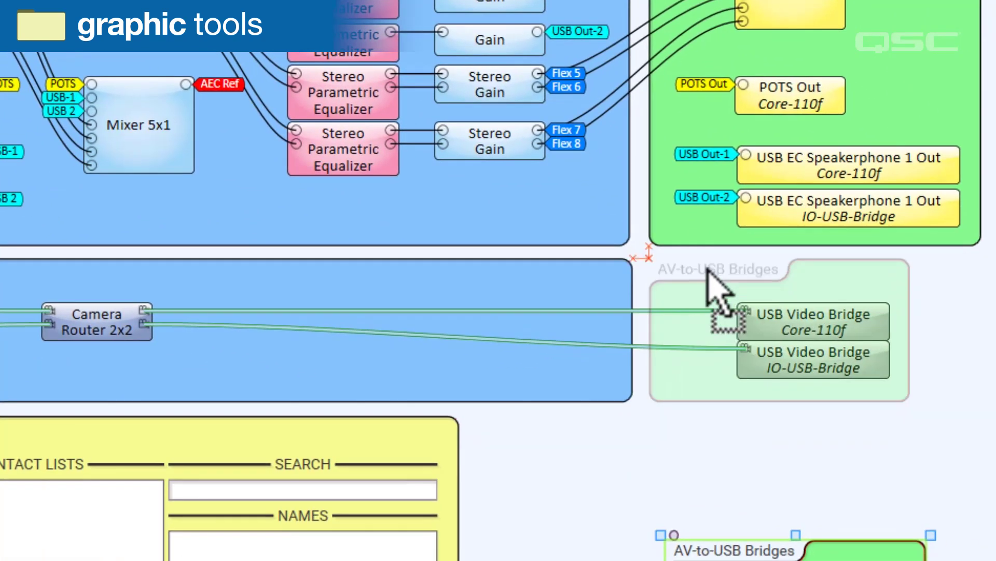
left_click_drag(846, 433, 717, 301)
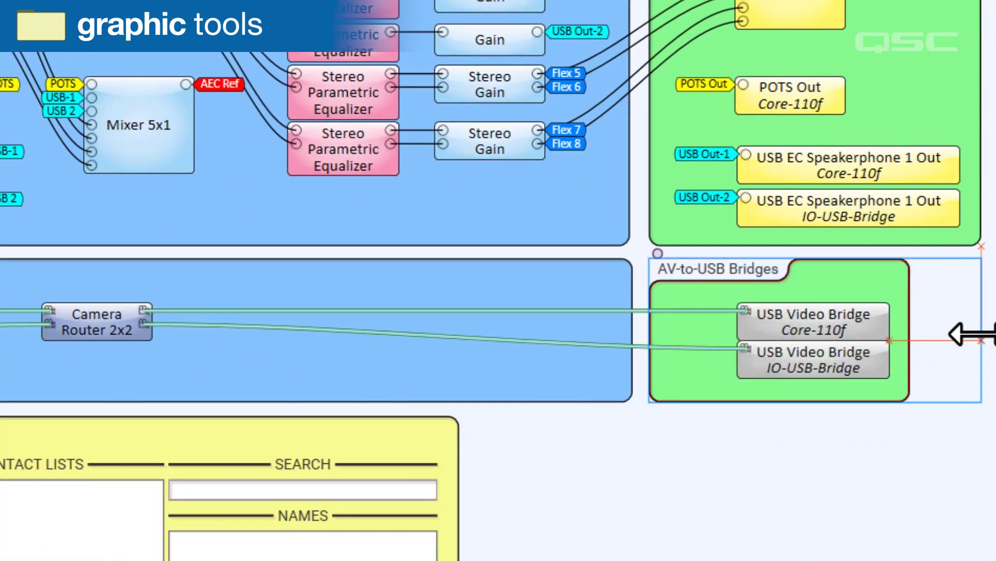
left_click_drag(961, 335, 982, 335)
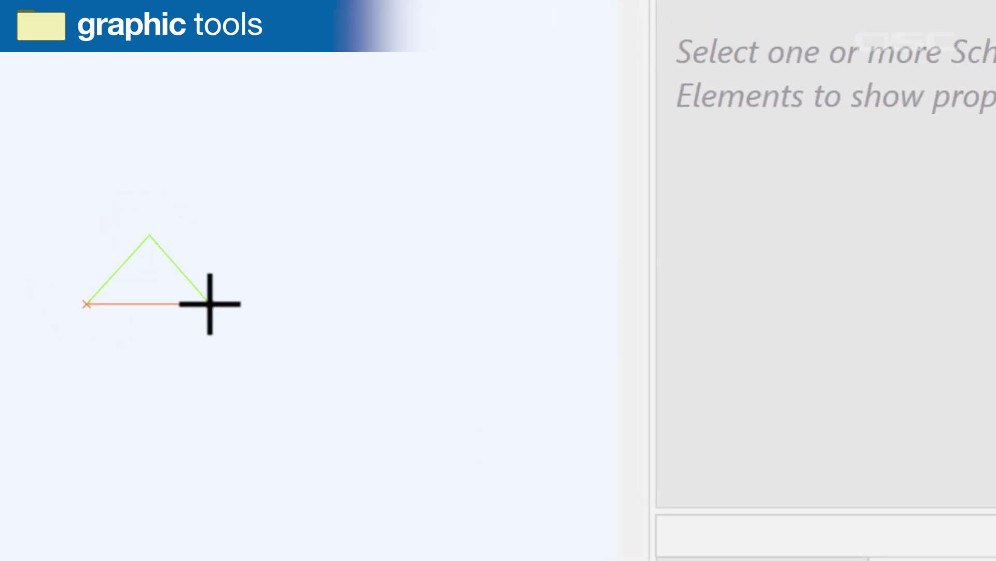
Close the filled triangle, copy Gain's Increase control onto it, and run the design
left_click(210, 303)
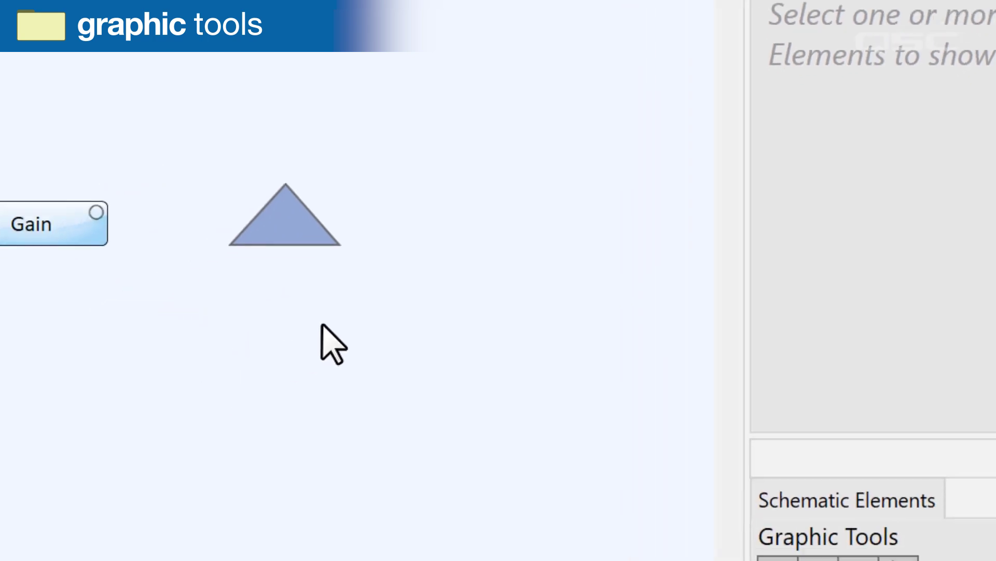
double_click(234, 155)
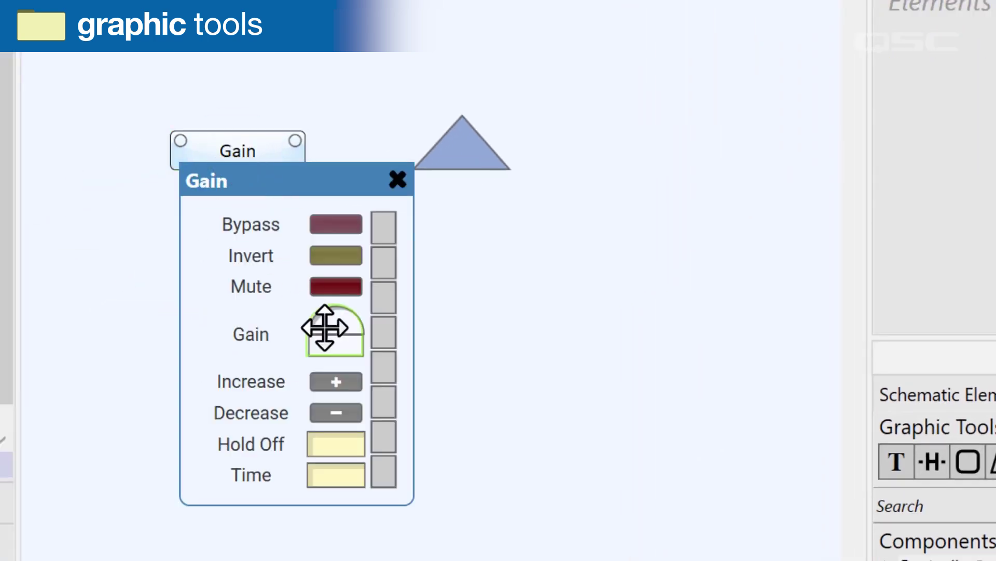
left_click(350, 379)
left_click_drag(423, 341, 464, 155)
key("F5")
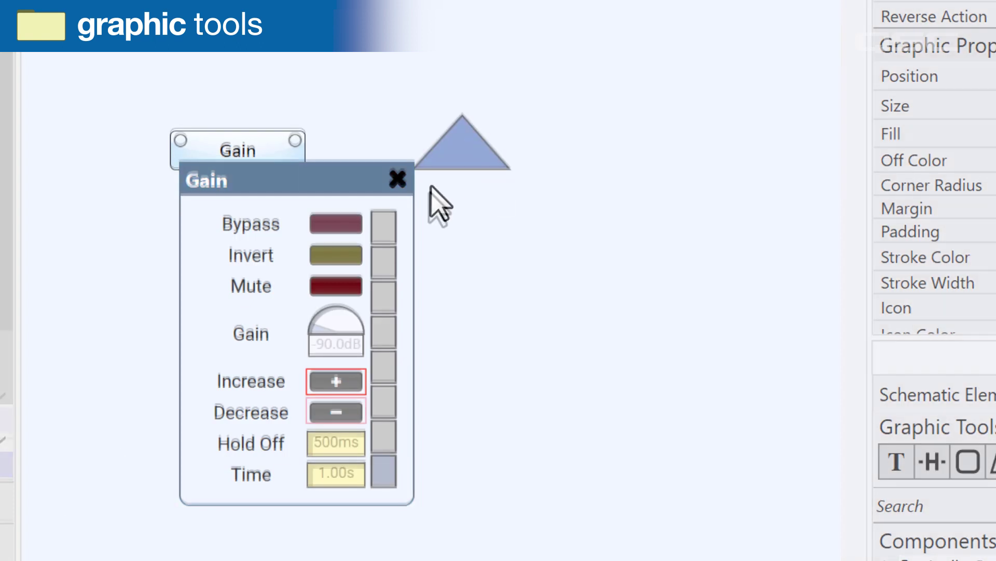